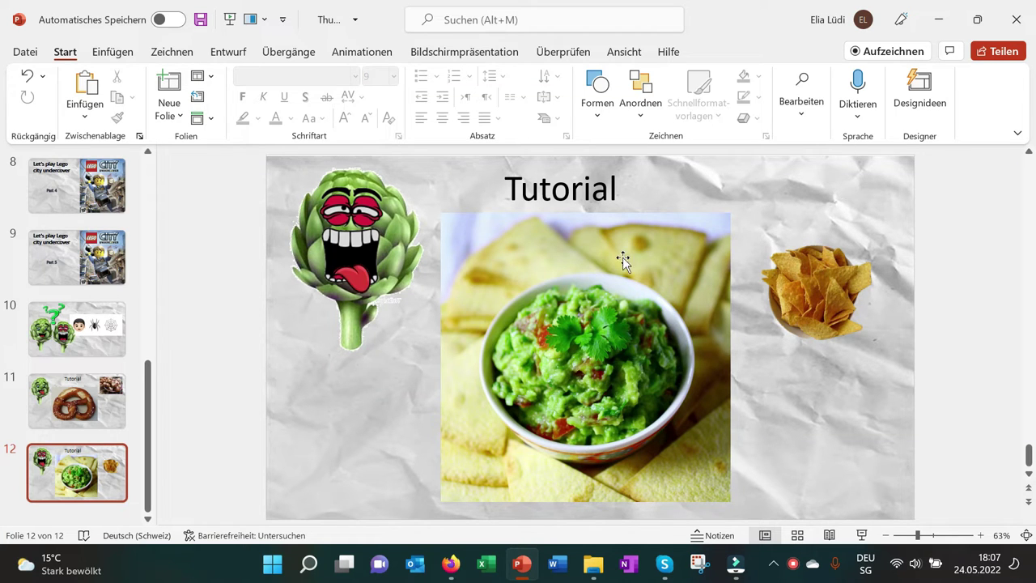
Browse slides 10–12 and add a new slide 13 after the guacamole Tutorial slide.
click(73, 310)
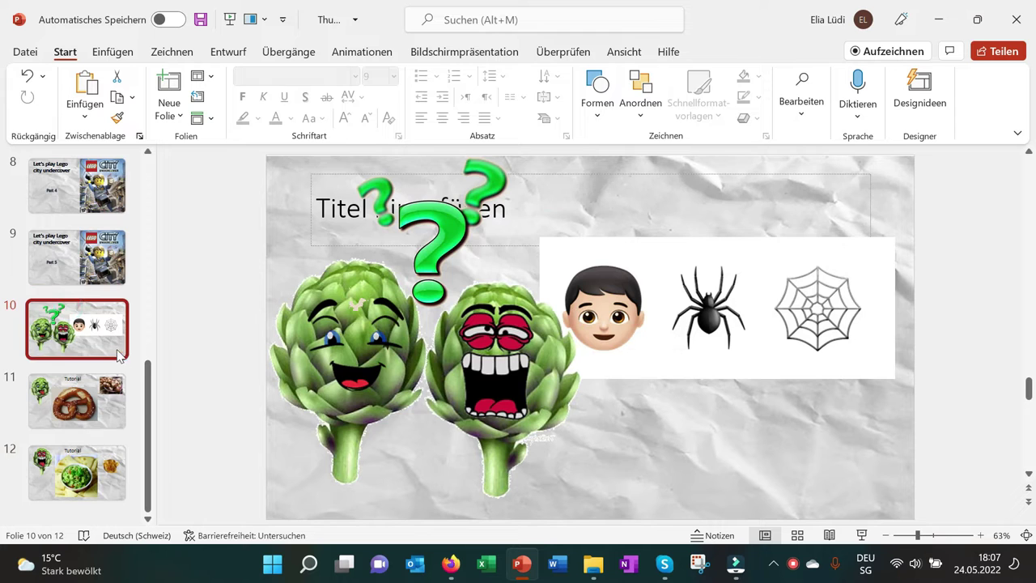
click(119, 388)
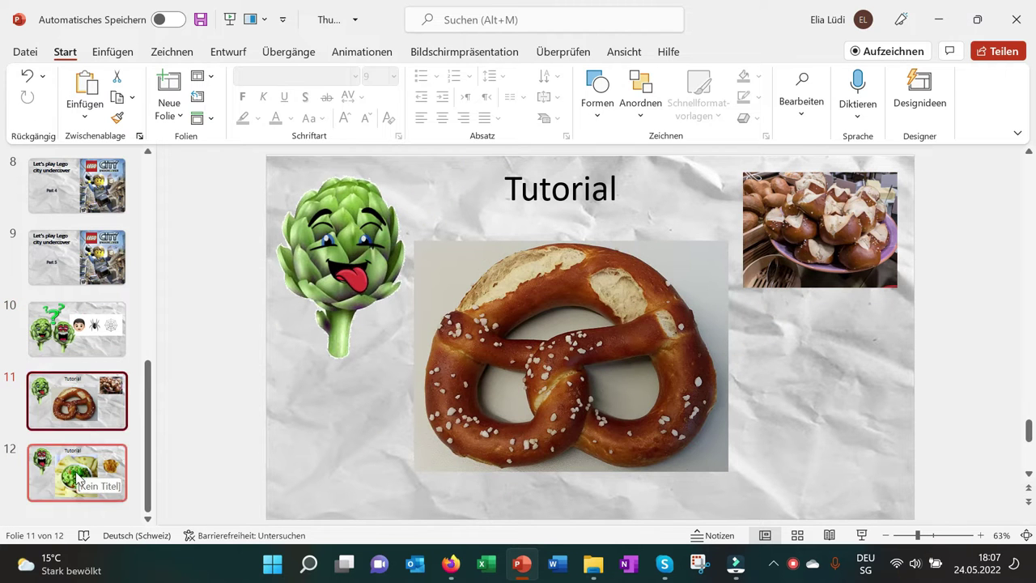
click(83, 458)
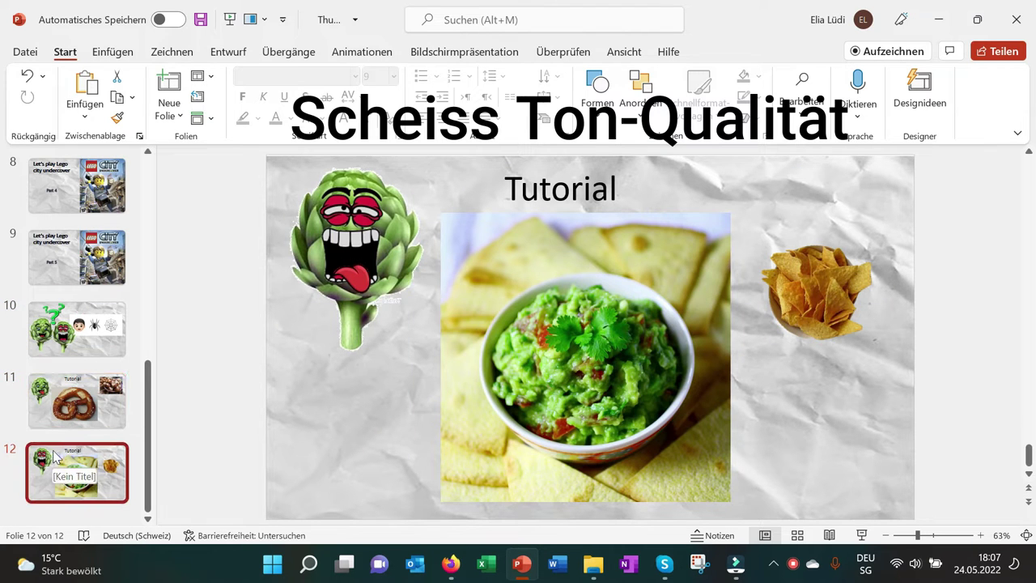
key(Return)
click(301, 283)
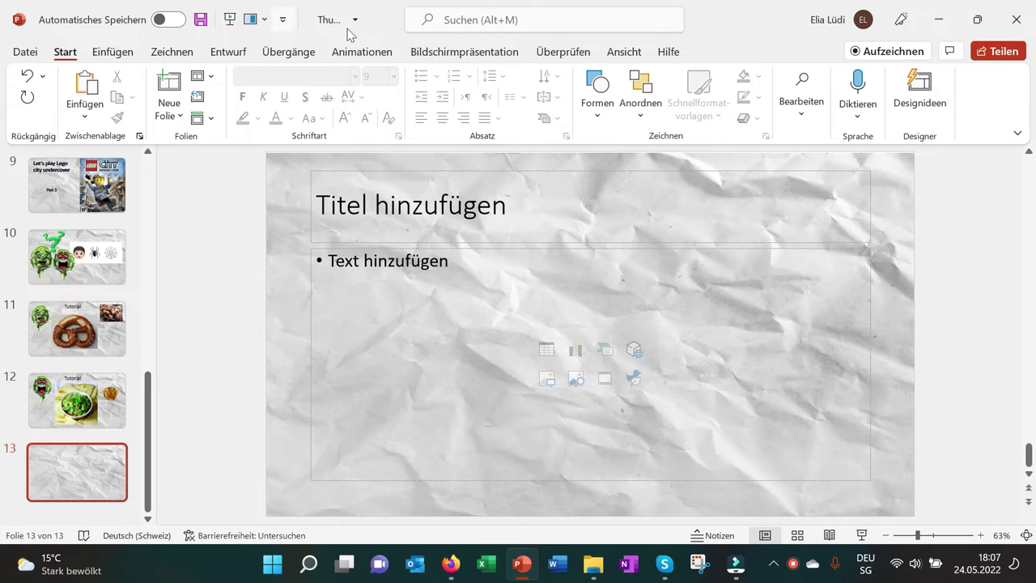
Inspect the top-level slide master in Folienmaster view, then return to slide 13.
click(617, 49)
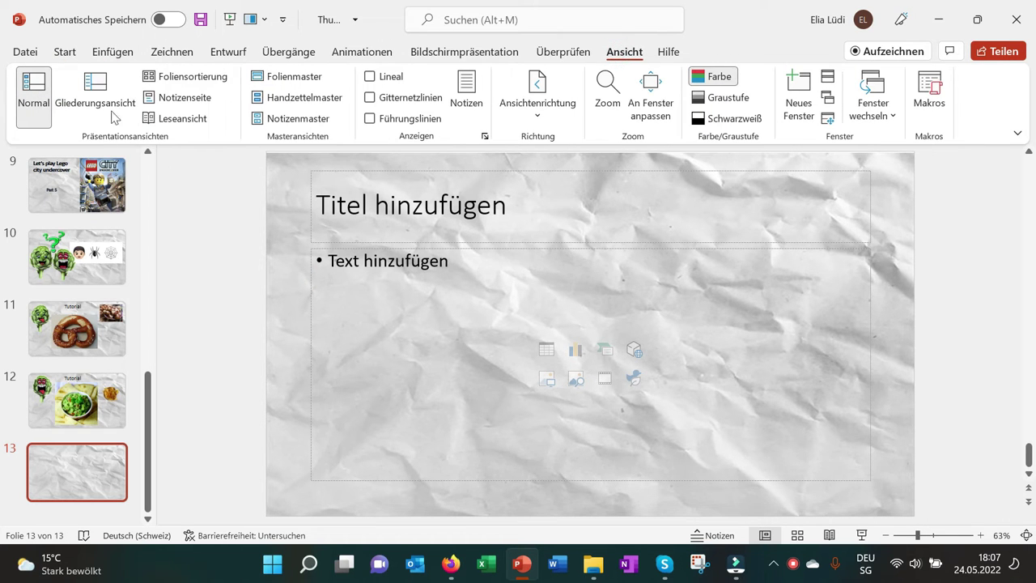
click(303, 77)
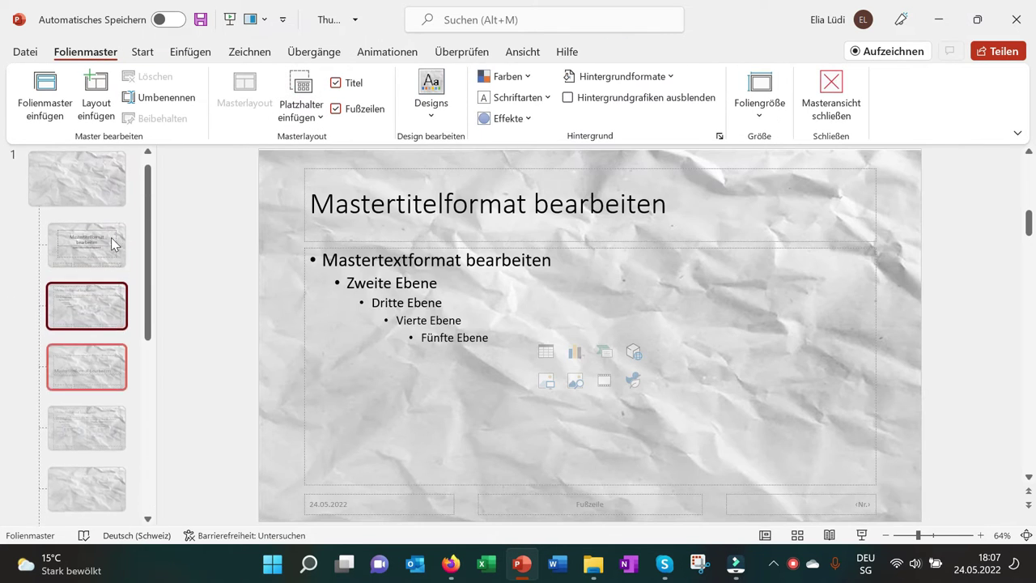
click(97, 207)
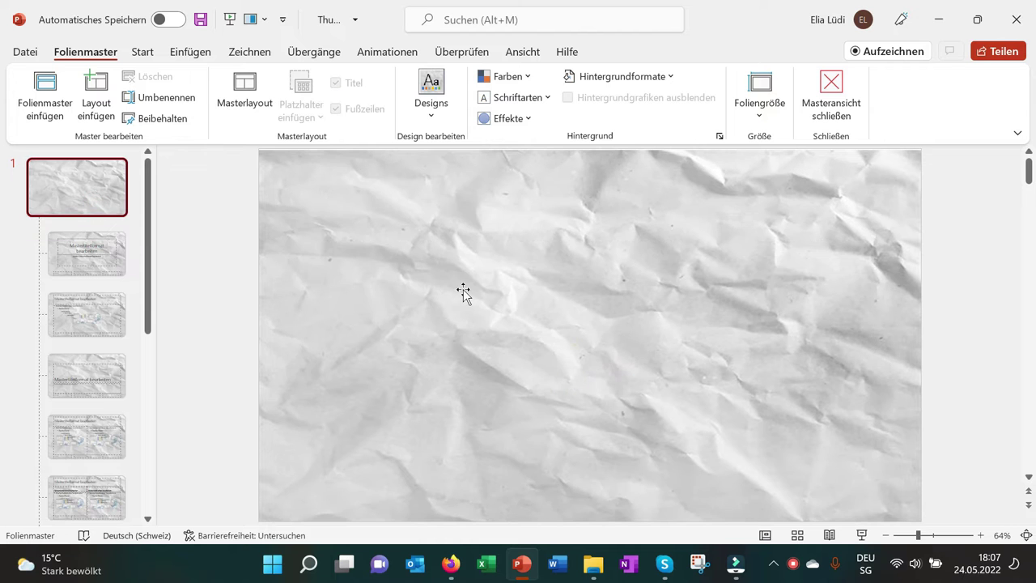
click(832, 97)
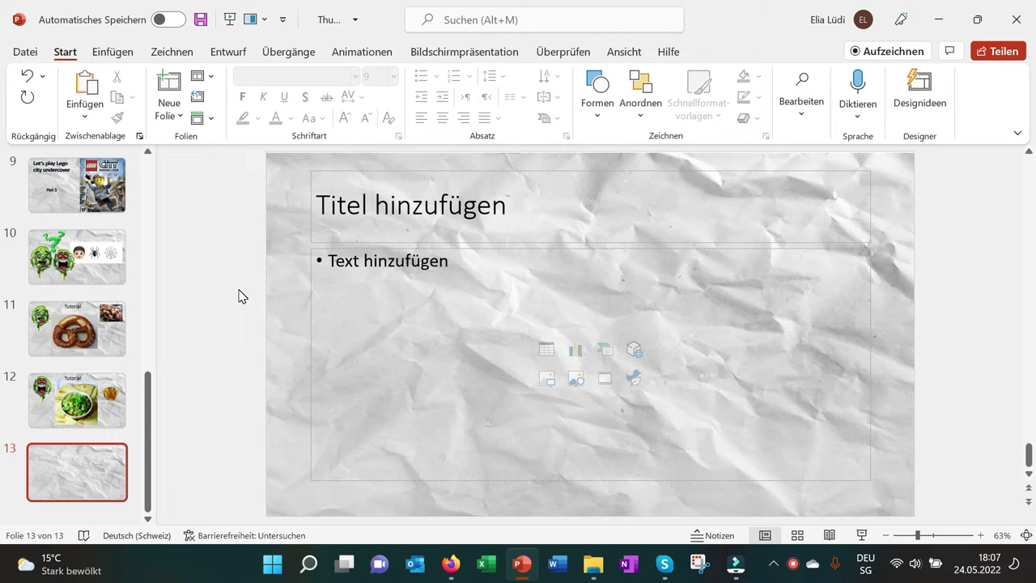
Select the Tutorial title on slide 12 and paste onto slide 13, undoing the wrong Lego text box.
key(Up)
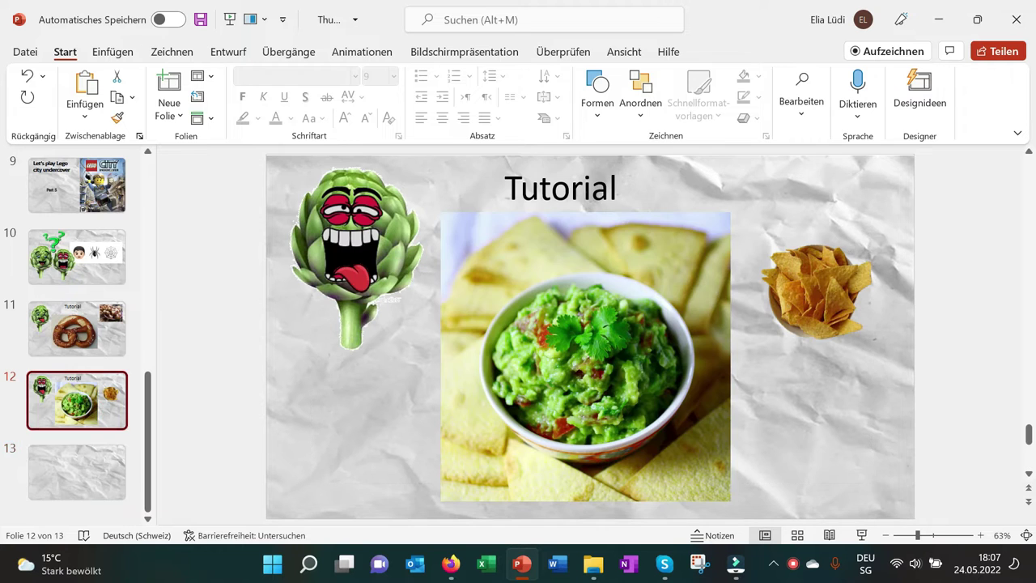
click(584, 192)
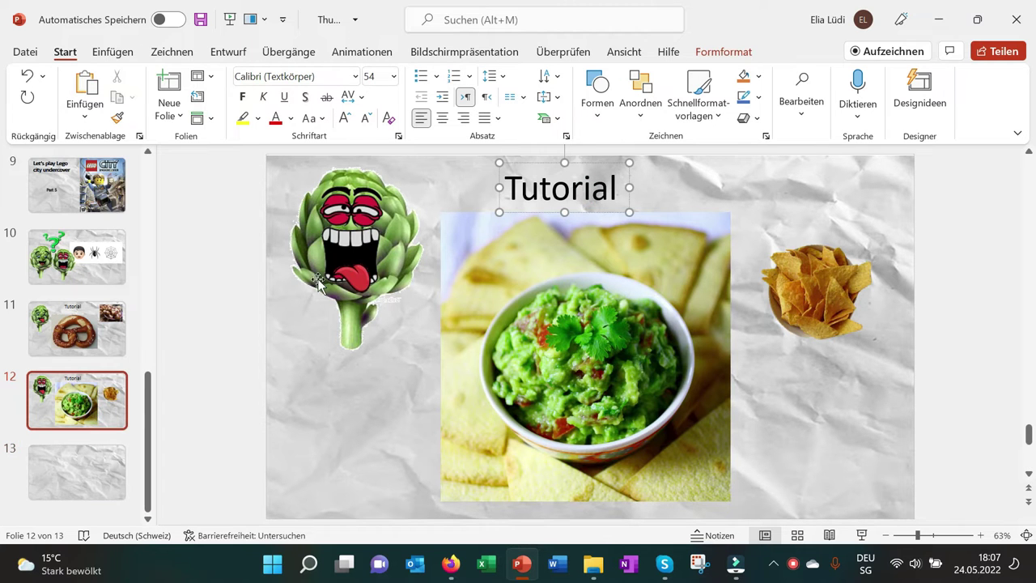
click(117, 458)
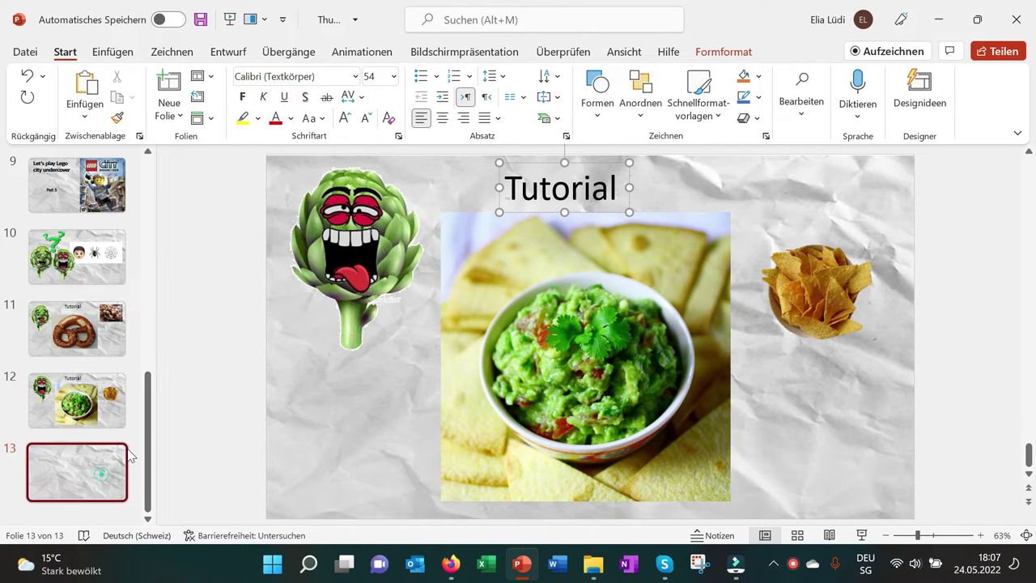
key(ctrl+v)
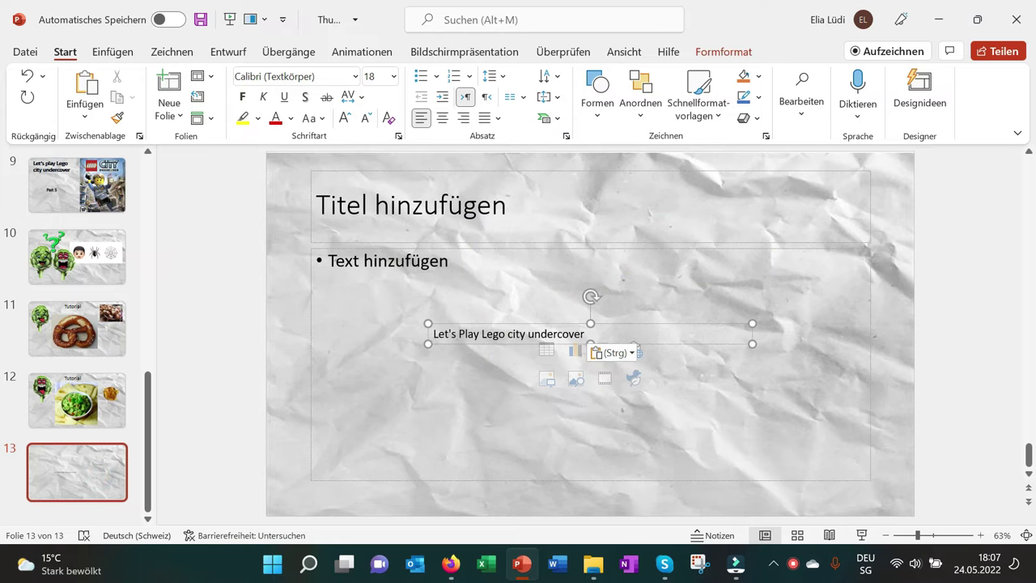
click(28, 75)
Reselect the Tutorial title text on slide 12 and paste it onto slide 13.
mouse_move(114, 395)
mouse_down()
mouse_move(87, 296)
mouse_move(95, 393)
mouse_up()
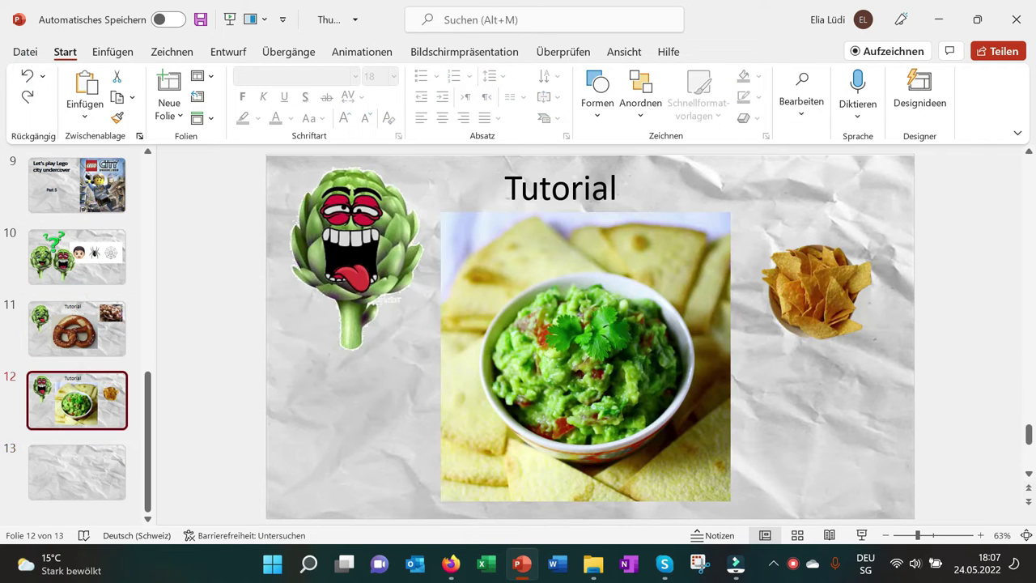
double_click(579, 194)
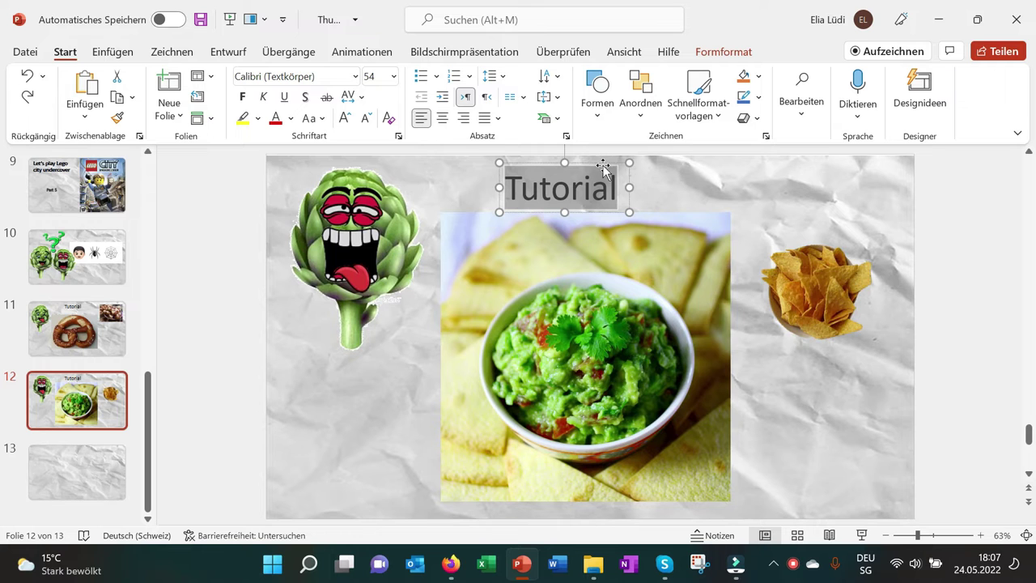
click(101, 463)
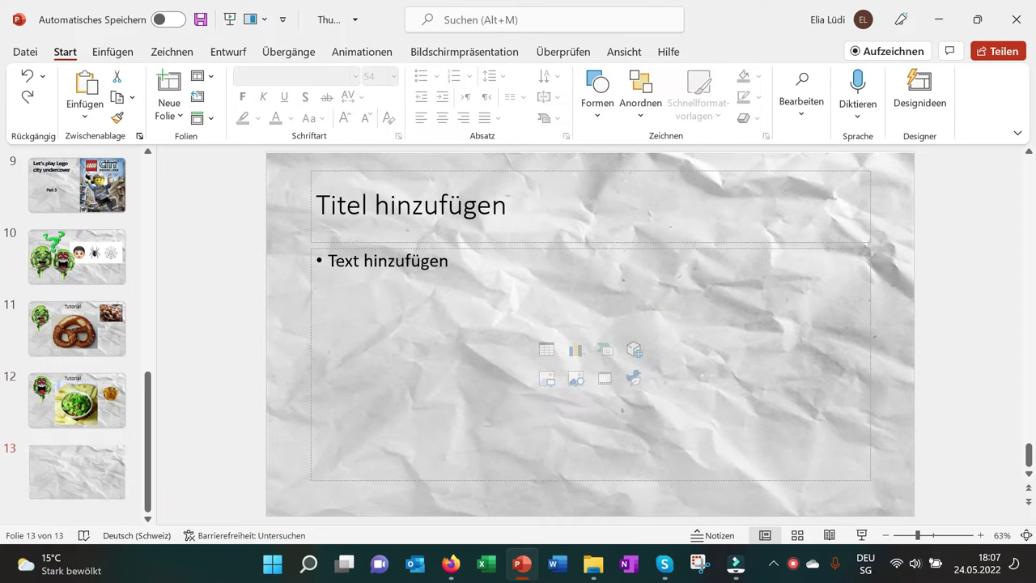
key(ctrl+v)
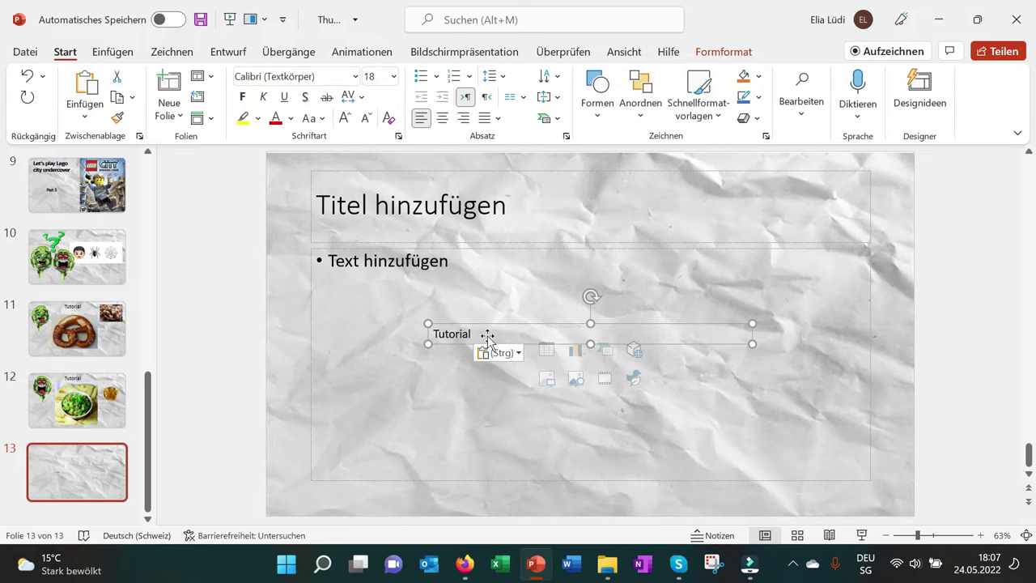
Make Tutorial bold at 36 pt and narrow its text box to fit the word.
double_click(469, 334)
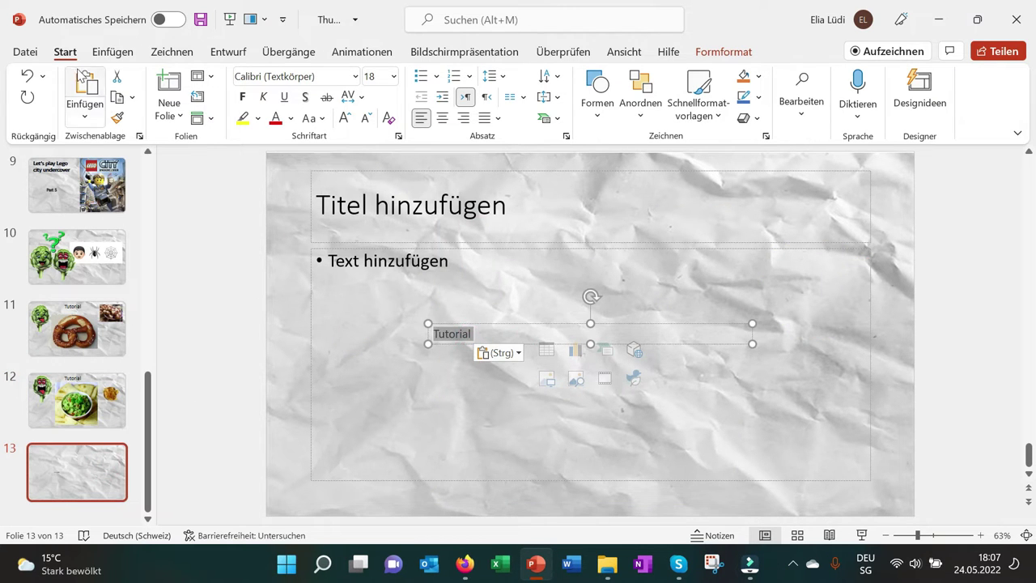
click(392, 76)
click(386, 364)
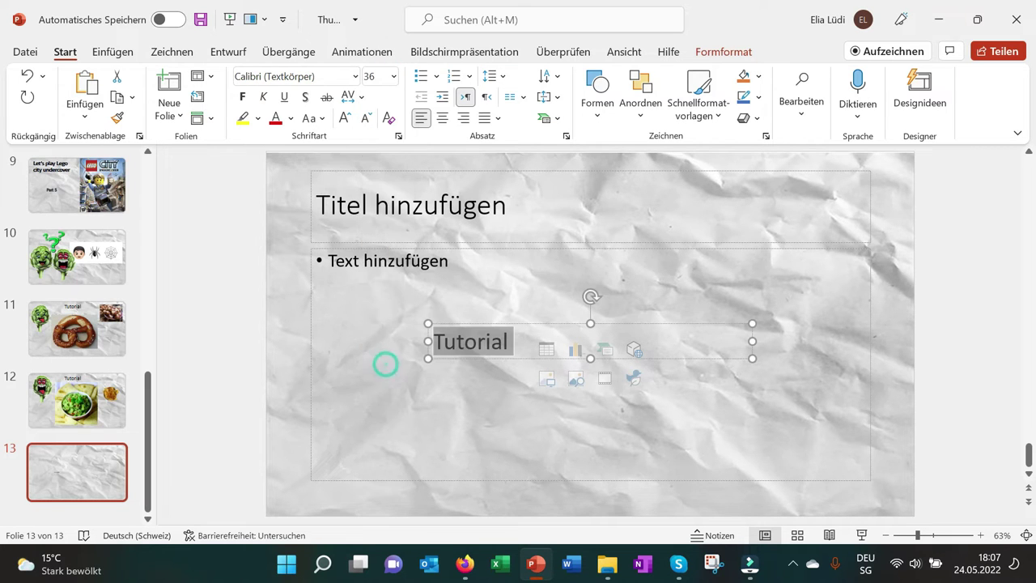
click(242, 97)
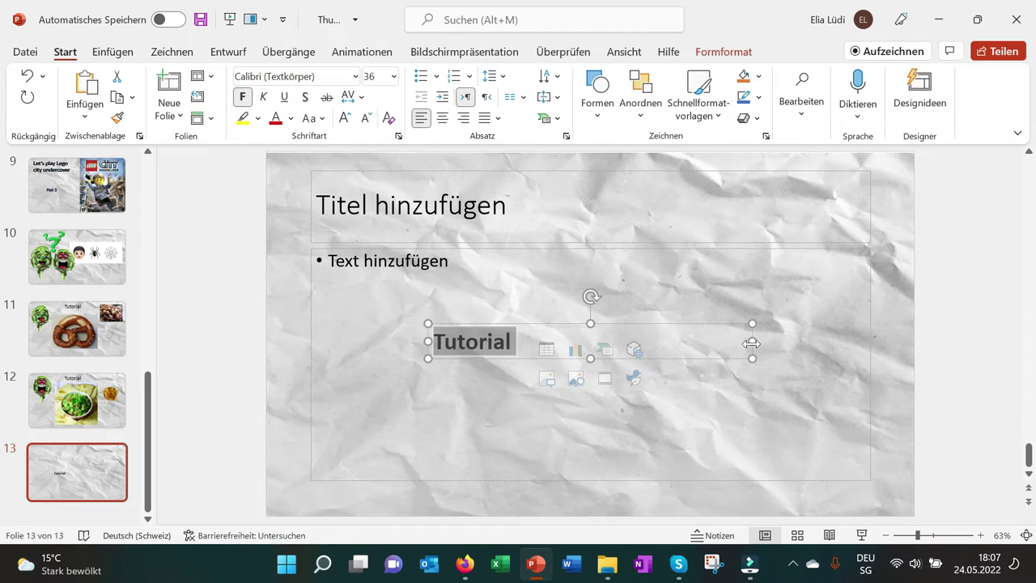
drag(752, 341, 524, 351)
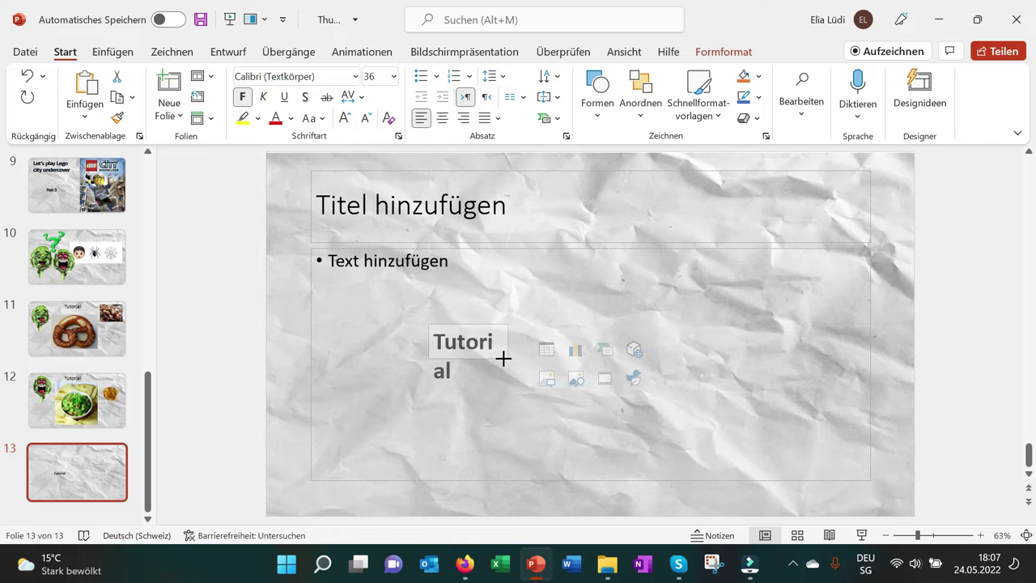
Delete the empty content and title placeholders from slide 13.
click(526, 351)
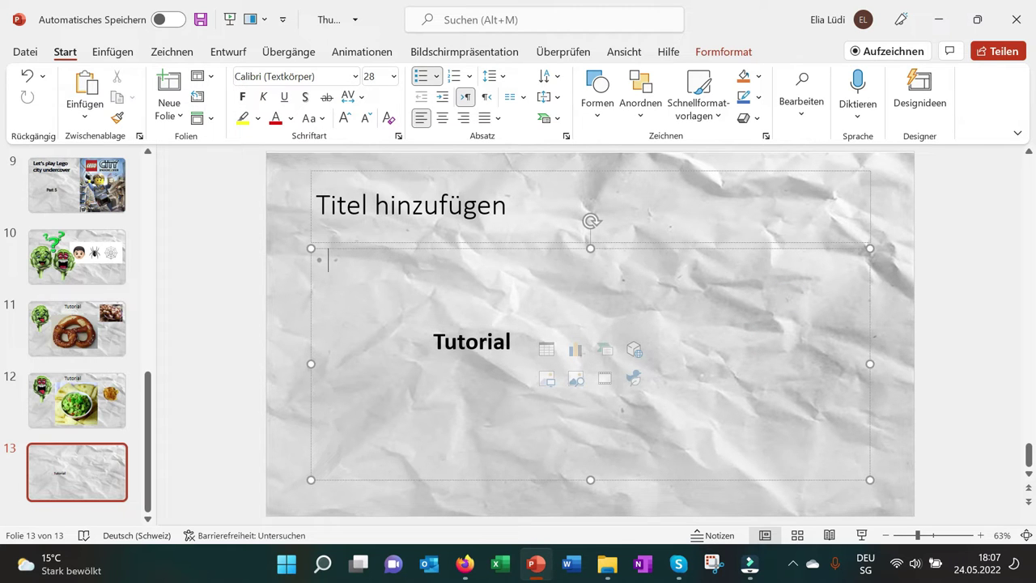
drag(534, 242, 534, 211)
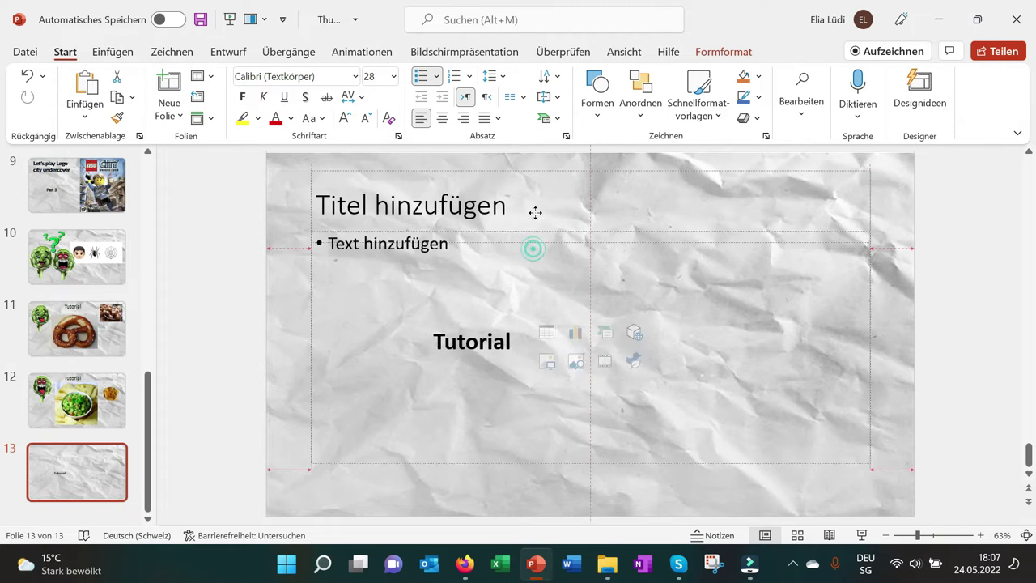
click(123, 79)
click(668, 229)
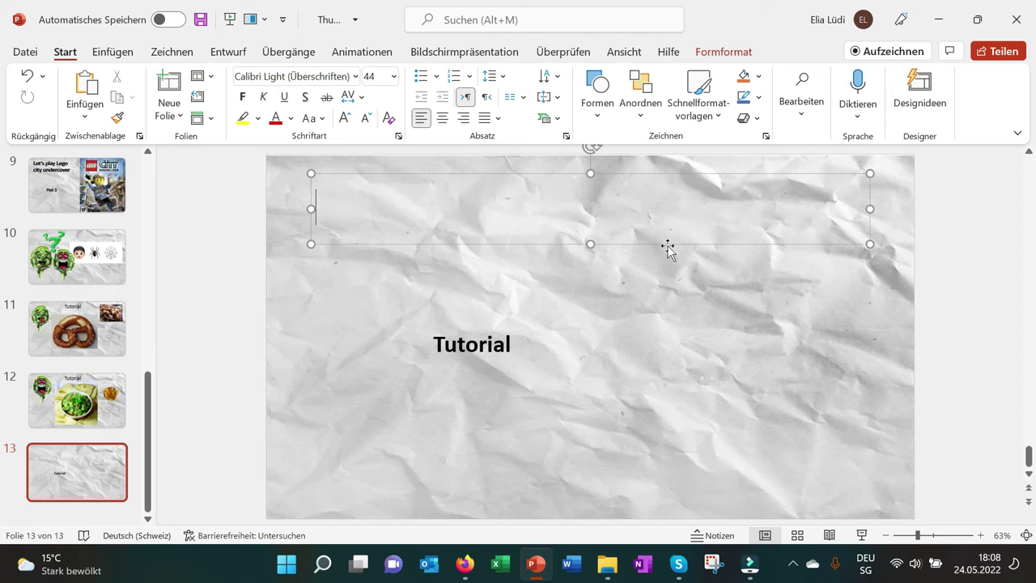
drag(667, 248, 666, 294)
click(119, 77)
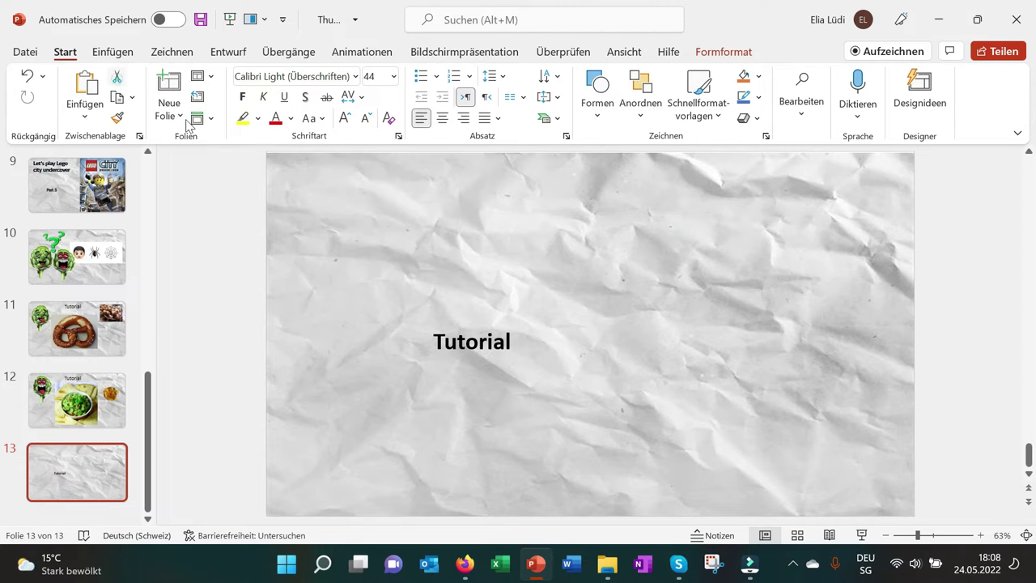
Move Tutorial to the top centre, enlarge it to 48 pt, and widen its box.
click(459, 325)
drag(498, 361, 581, 227)
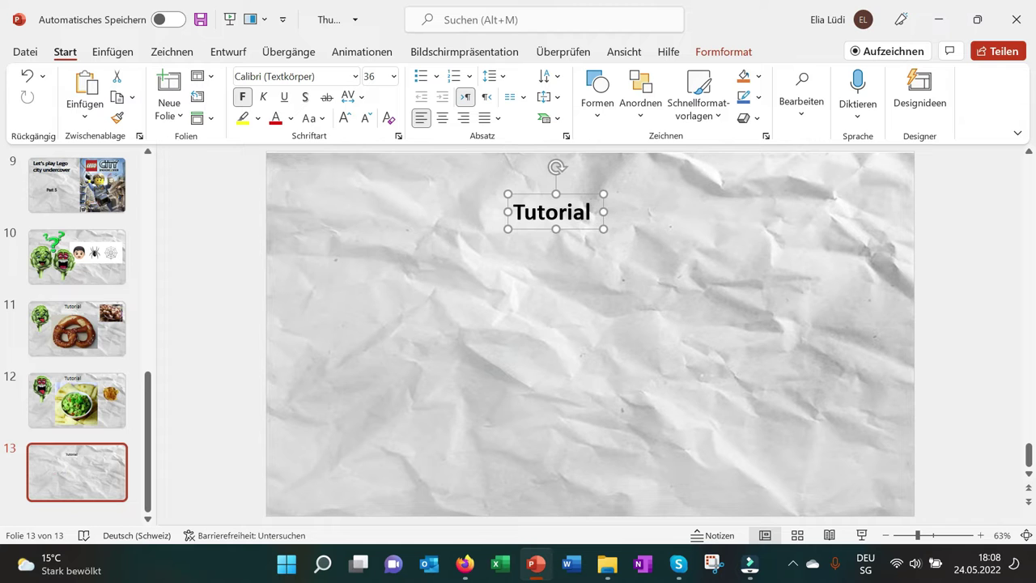
double_click(584, 212)
click(393, 76)
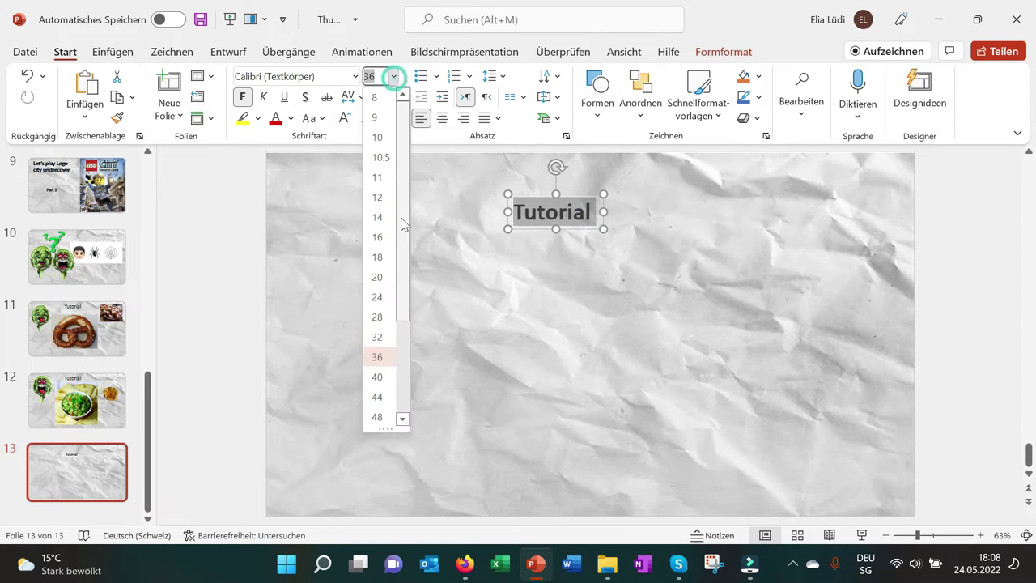
click(379, 416)
mouse_move(603, 236)
mouse_down()
mouse_move(642, 236)
mouse_move(596, 235)
mouse_up()
click(645, 351)
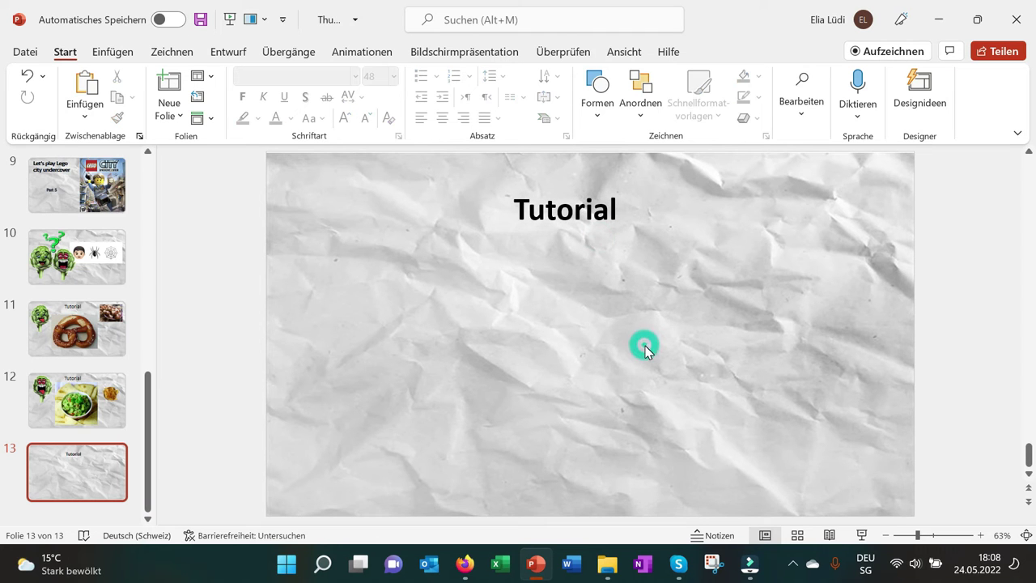
Draw a new empty text box below the Tutorial heading.
click(113, 51)
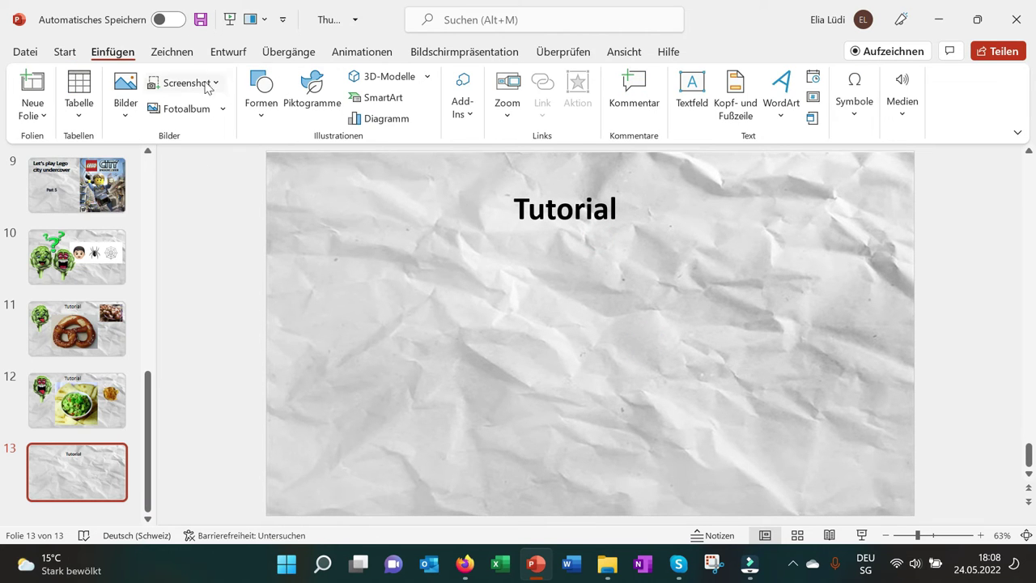
click(688, 86)
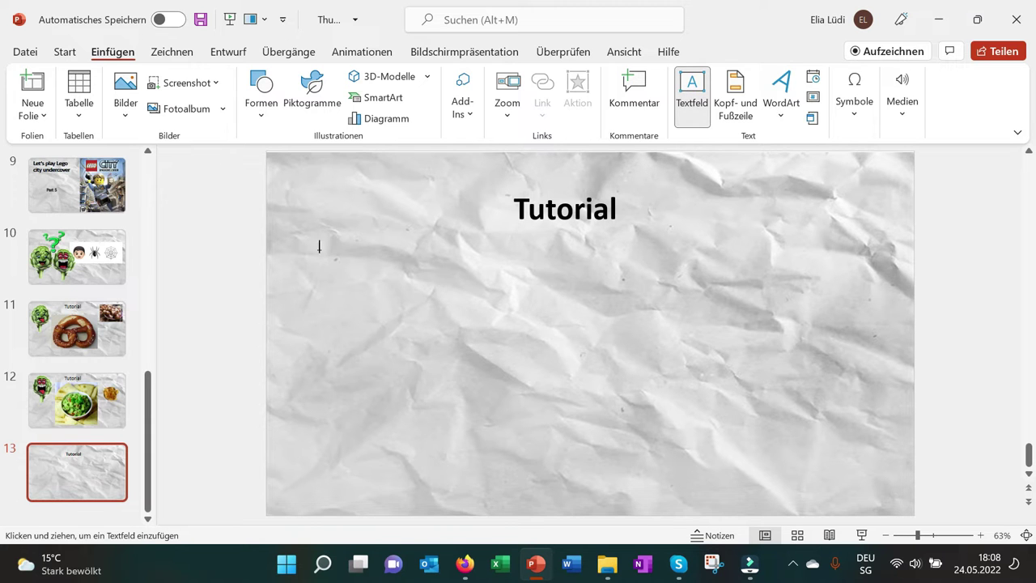
drag(346, 281, 607, 344)
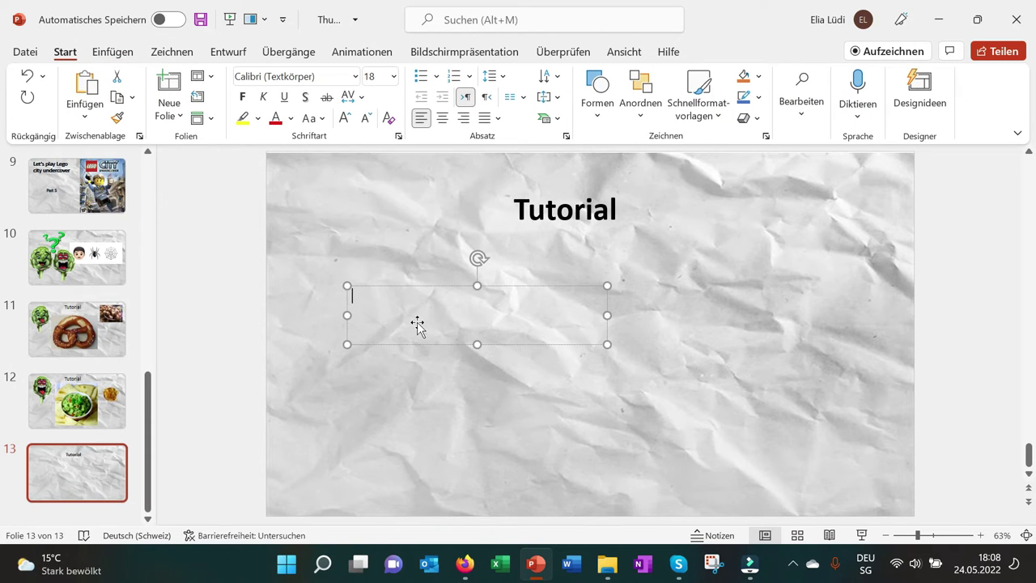
Insert the artichoke avatar picture from this computer via Einfügen > Bilder > Dieses Gerät.
click(122, 52)
click(126, 102)
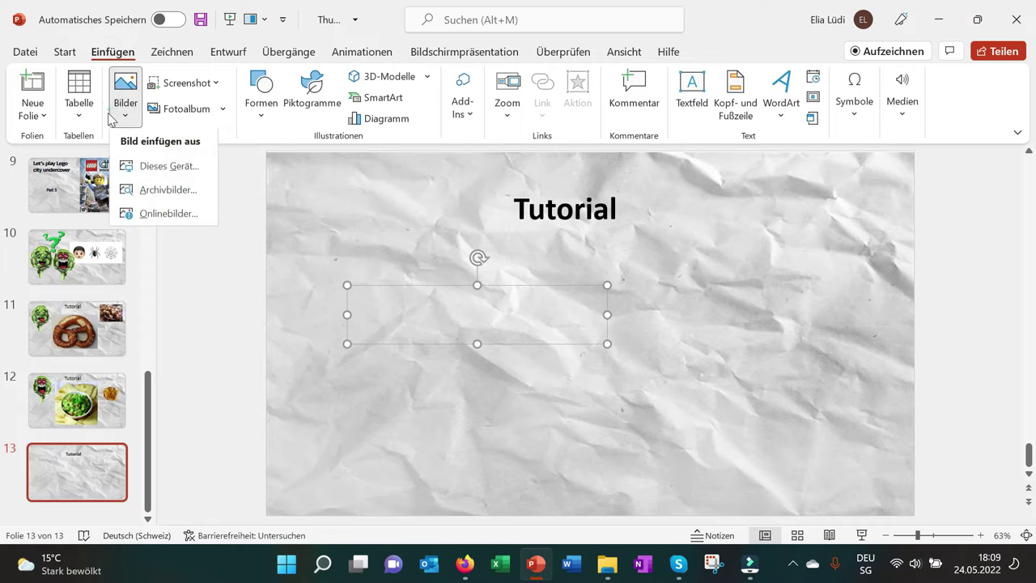
click(167, 167)
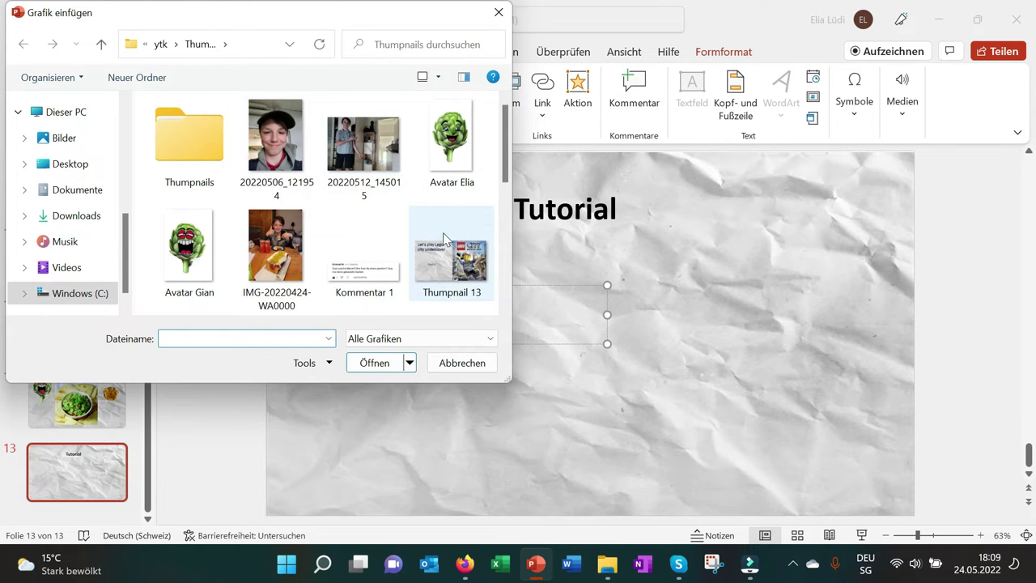
double_click(450, 160)
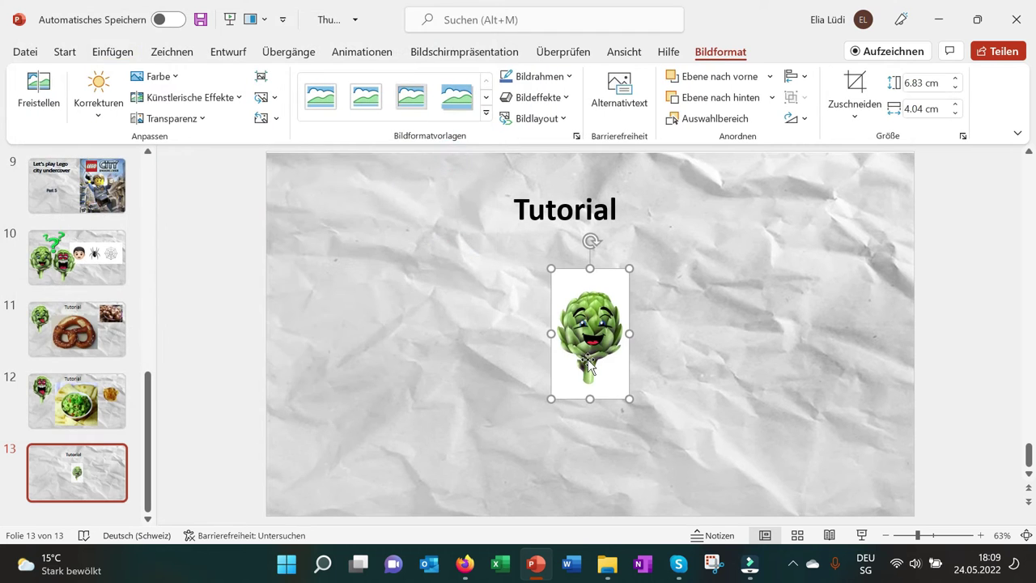
Type a stray 'f' in the empty text box, select the artichoke, and close Designideen.
click(519, 337)
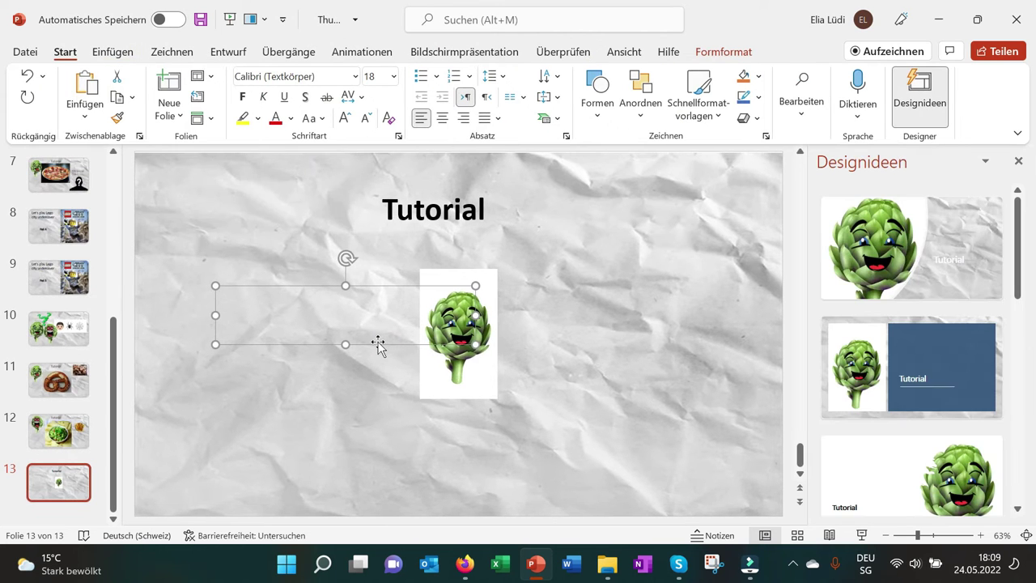
text(f)
click(453, 340)
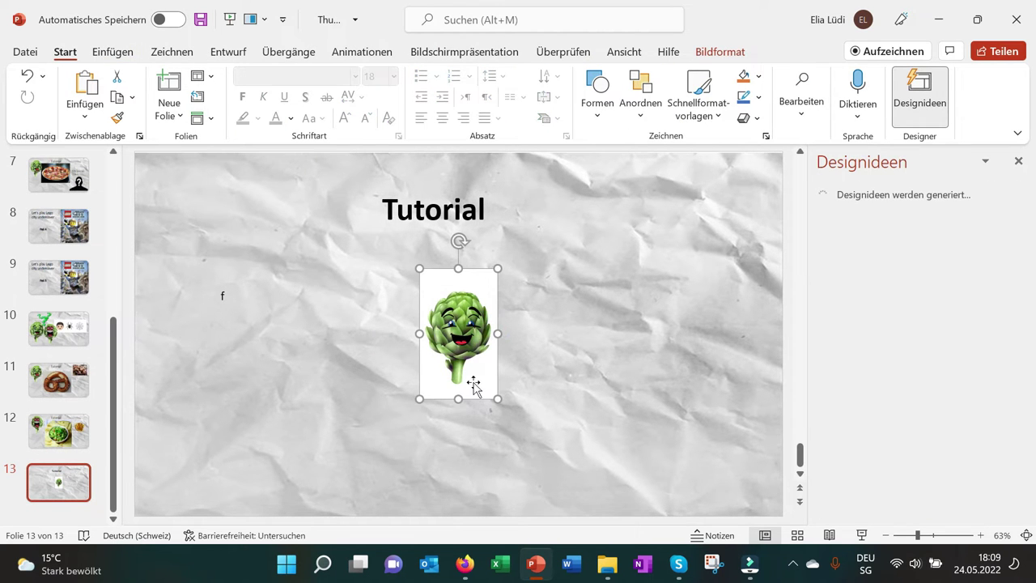
click(1018, 161)
Make the artichoke's white background transparent using Farbe > Transparente Farbe bestimmen.
click(717, 51)
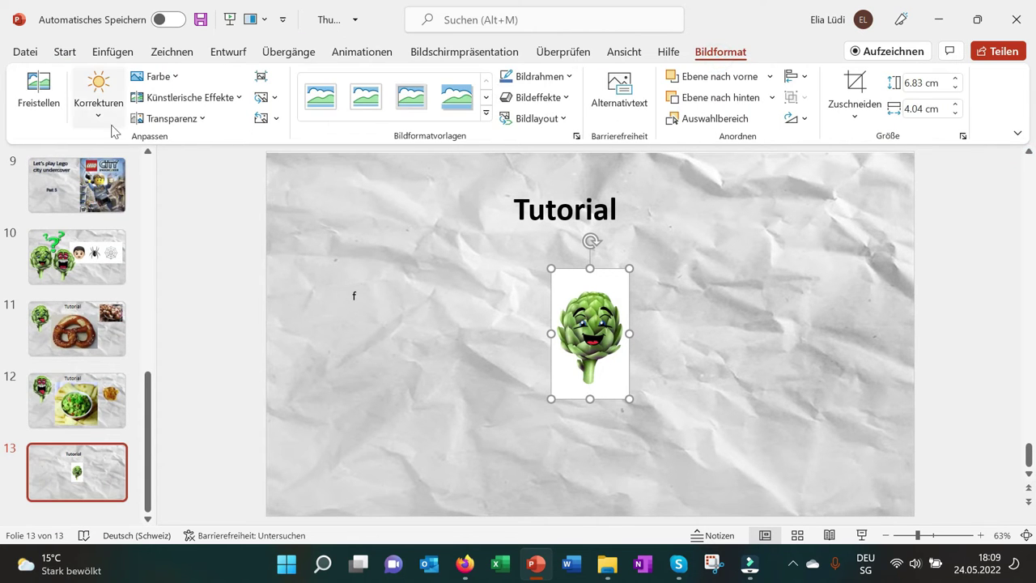
click(38, 93)
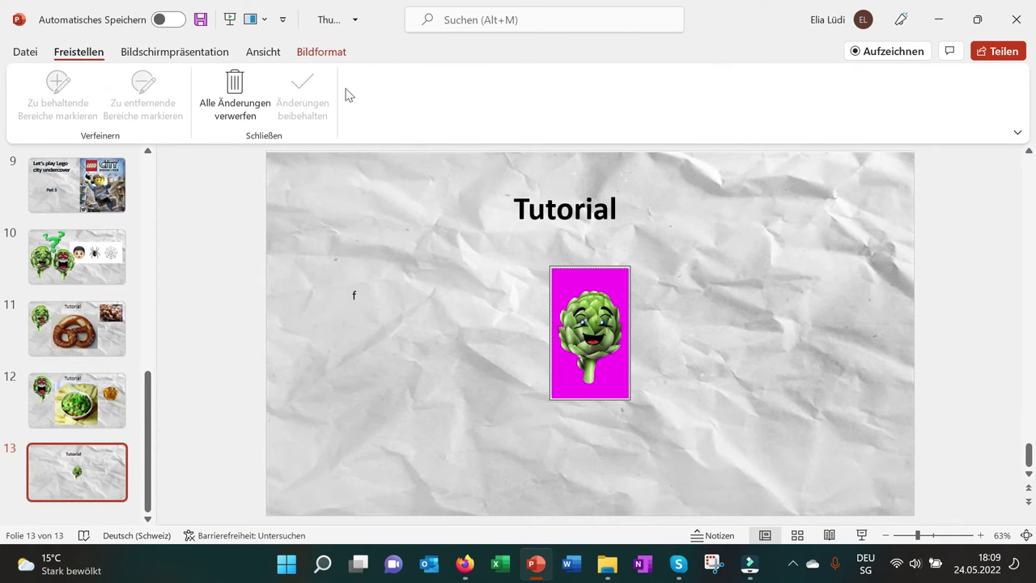
click(220, 100)
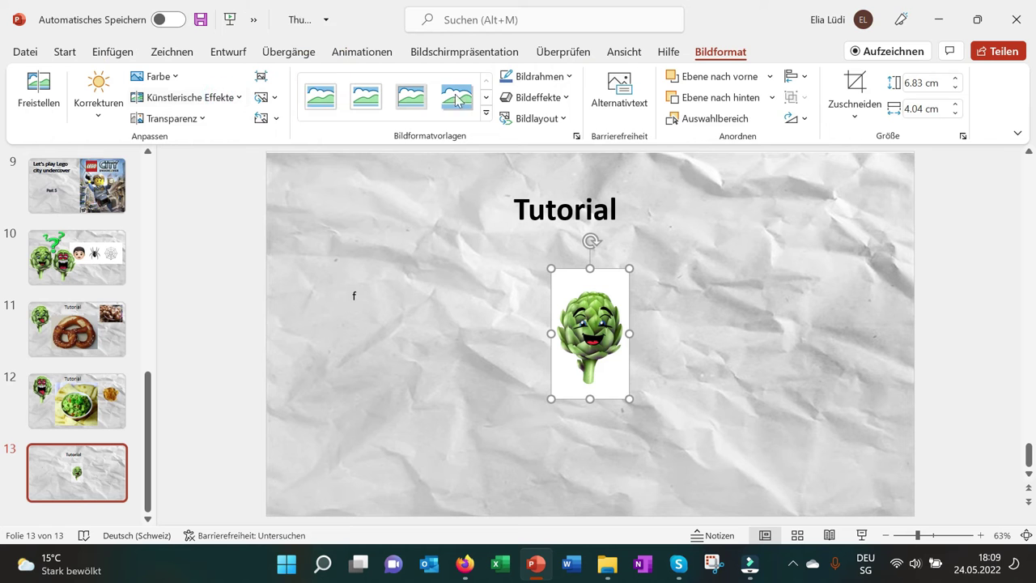
click(171, 79)
scroll(315, 454, down, 3)
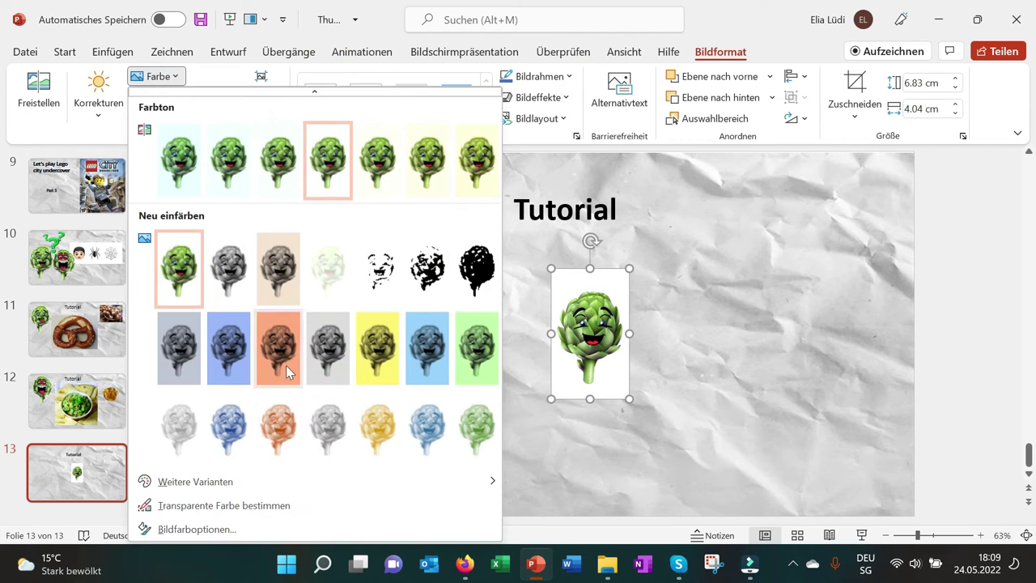
click(317, 509)
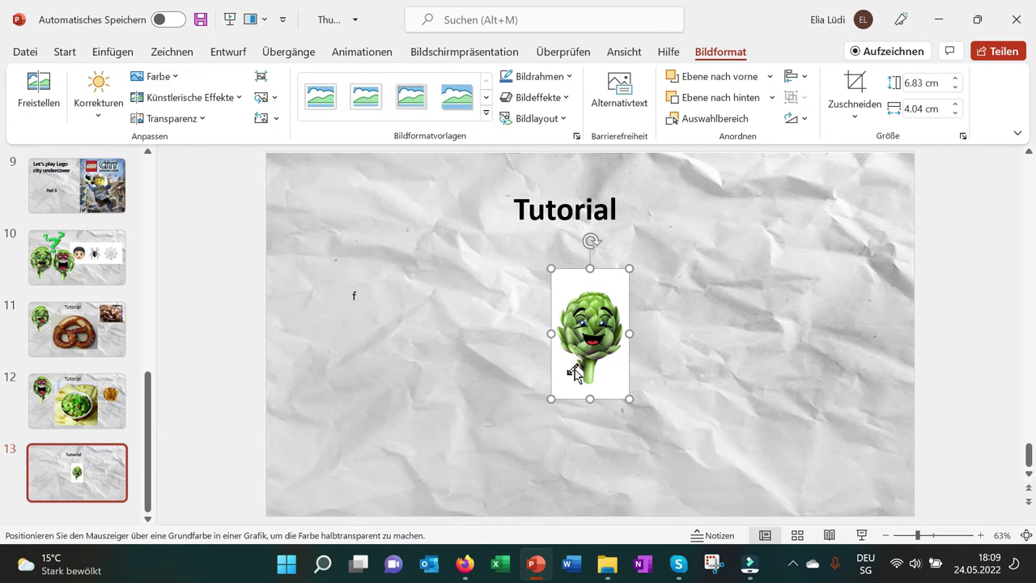
click(573, 372)
Move the artichoke left, enlarge it to about 11.88 × 7.03 cm, and start typing 'Stumpnails erstellen mit'.
mouse_move(603, 388)
mouse_down()
mouse_move(465, 356)
mouse_move(549, 463)
mouse_up()
mouse_move(383, 348)
mouse_down()
mouse_move(350, 298)
mouse_move(647, 334)
mouse_up()
click(350, 298)
click(637, 329)
text(Stumpnails erstellen mit)
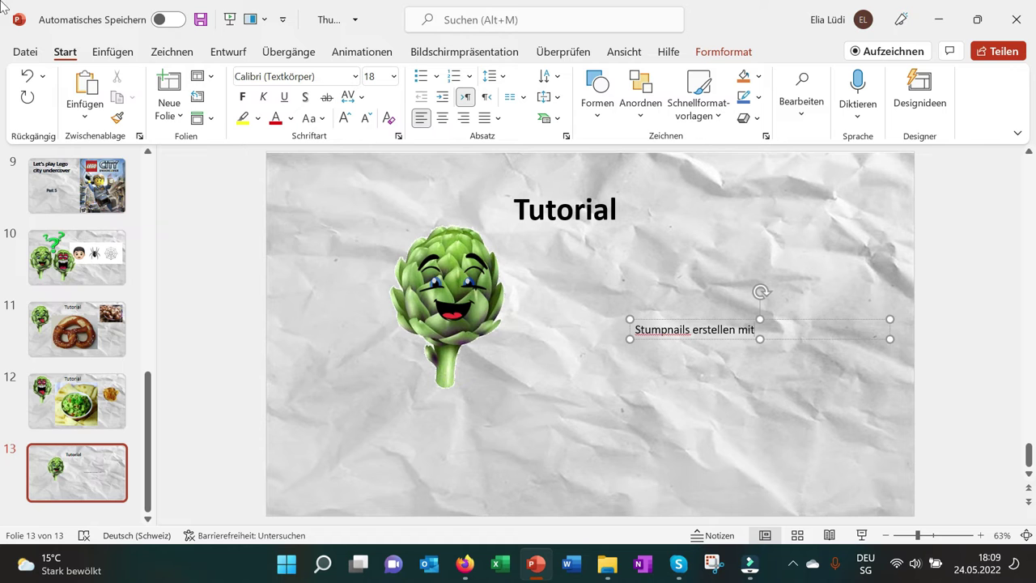
Correct the subtitle's 'St' to 'Th' so it reads 'Thumpnails erstellen mit'.
click(359, 30)
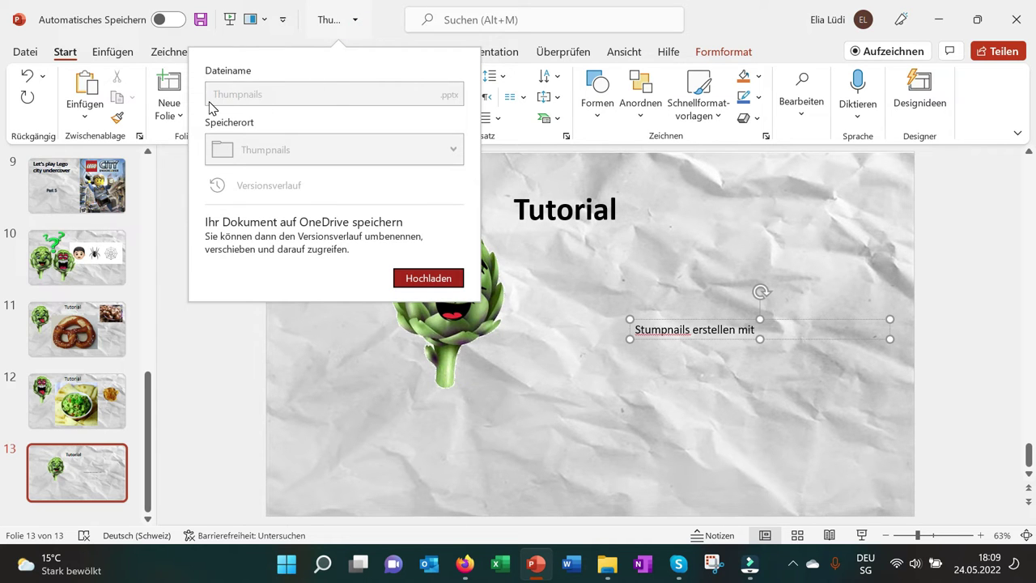
click(691, 341)
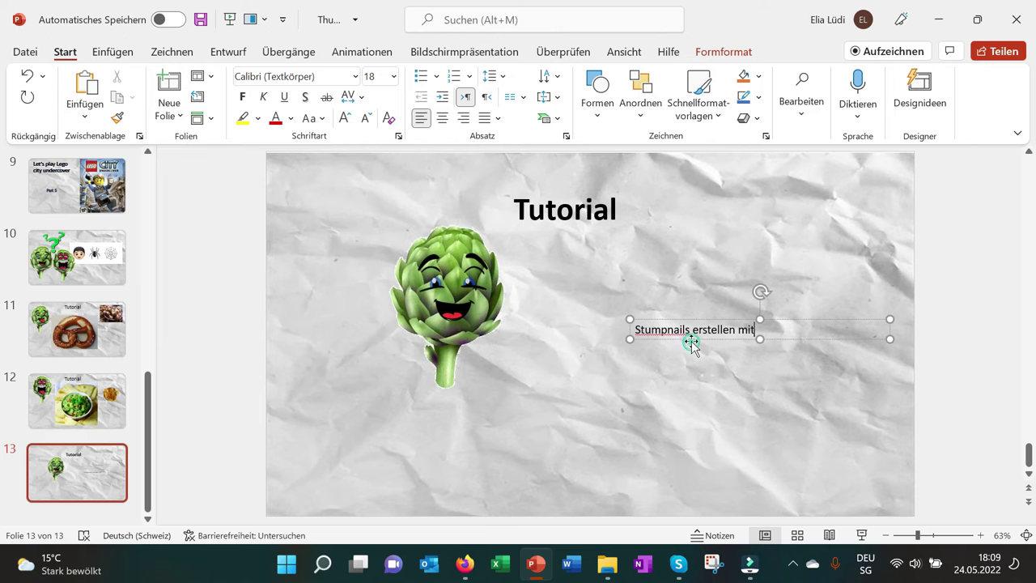
click(645, 330)
key(BackSpace)
key(BackSpace)
text(Th)
Move the subtitle box left and set its text to 32 pt.
drag(838, 343, 762, 337)
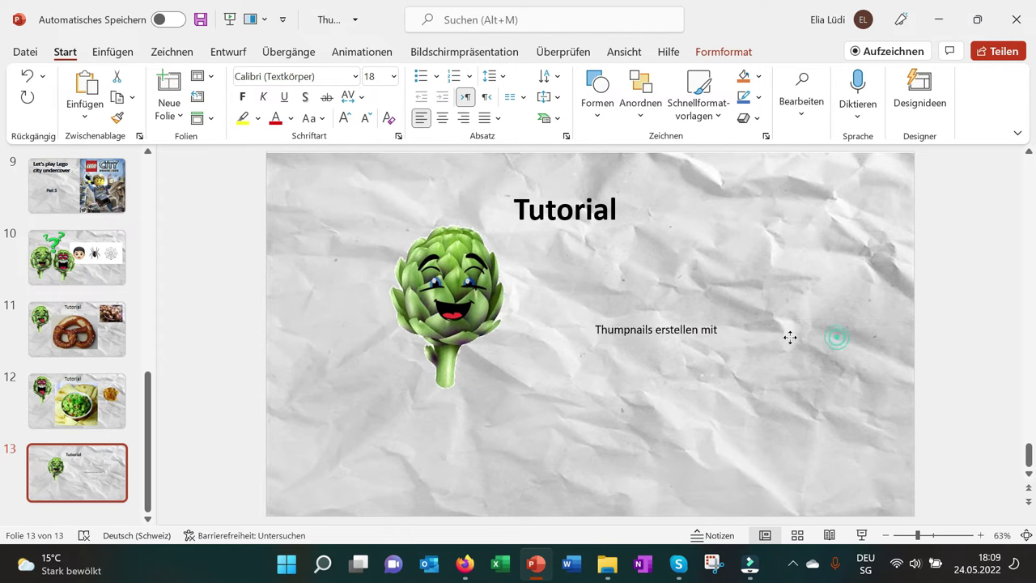
triple_click(678, 324)
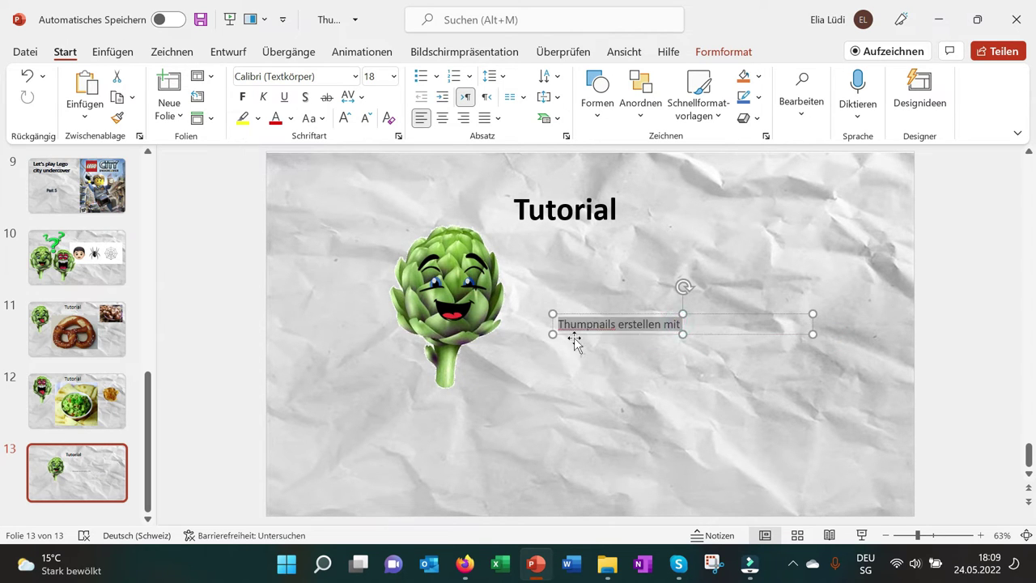
click(392, 78)
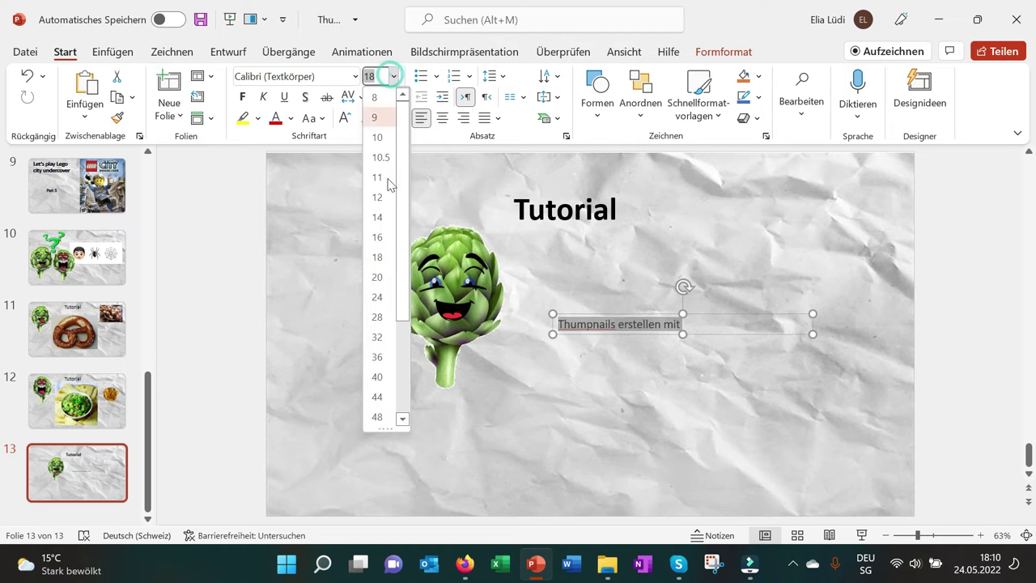
click(377, 330)
Move the subtitle down-left below the title and shift the artichoke further left.
drag(742, 344, 682, 365)
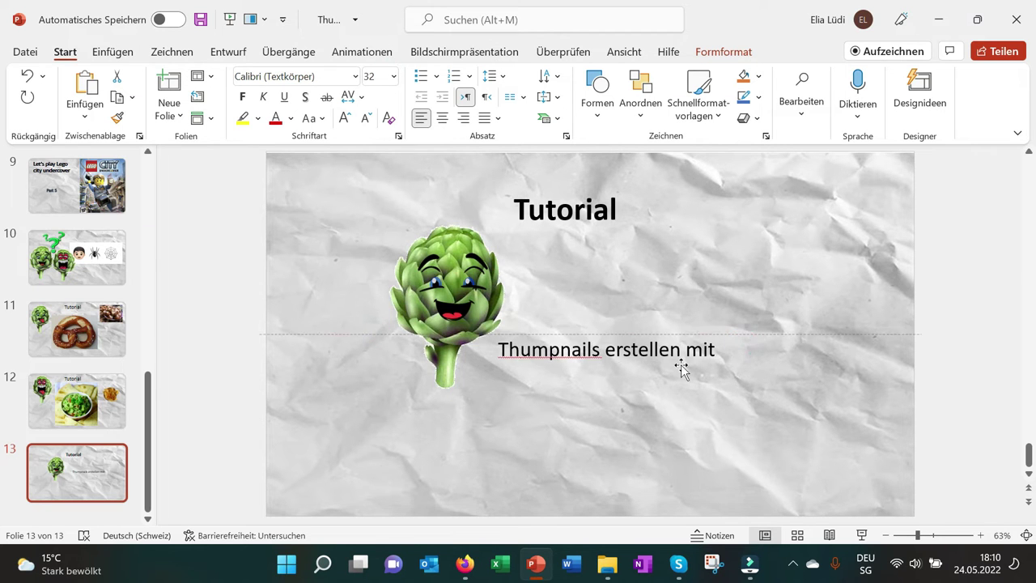
drag(404, 274, 366, 277)
click(711, 377)
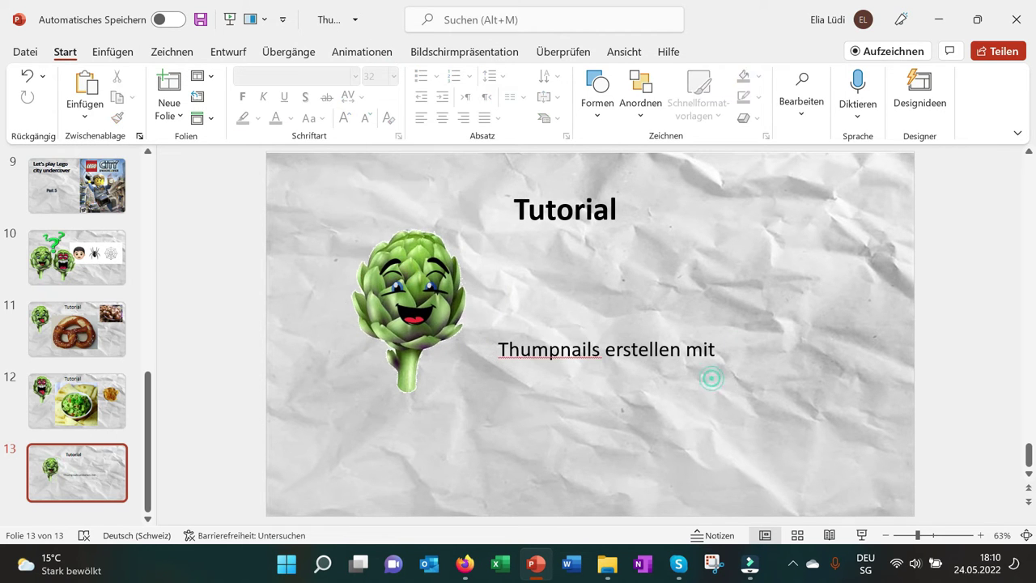
Search Onlinebilder for 'Powerpoint' and insert the red PowerPoint logo.
click(113, 50)
click(122, 111)
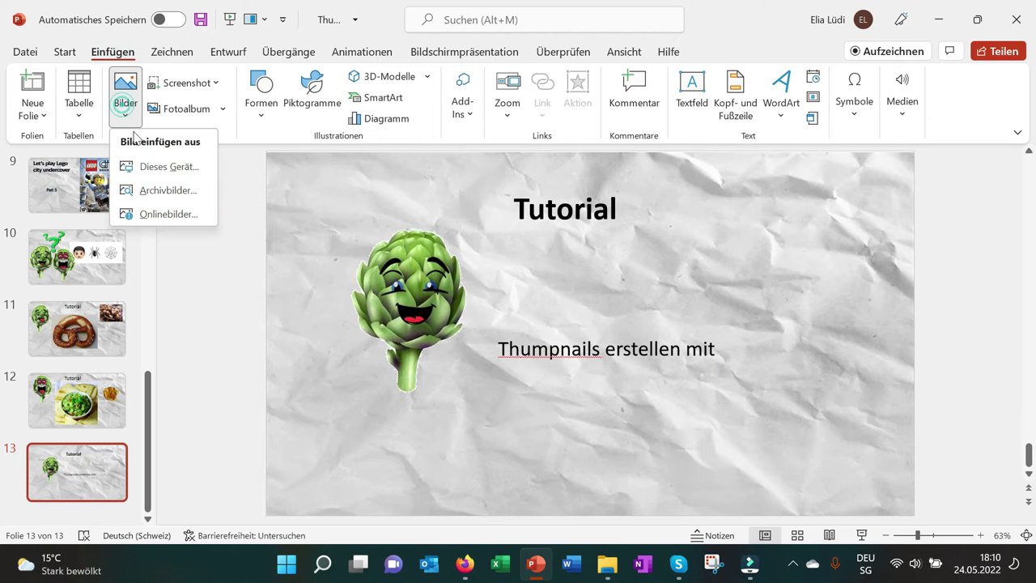
click(190, 214)
text(Powerpoin)
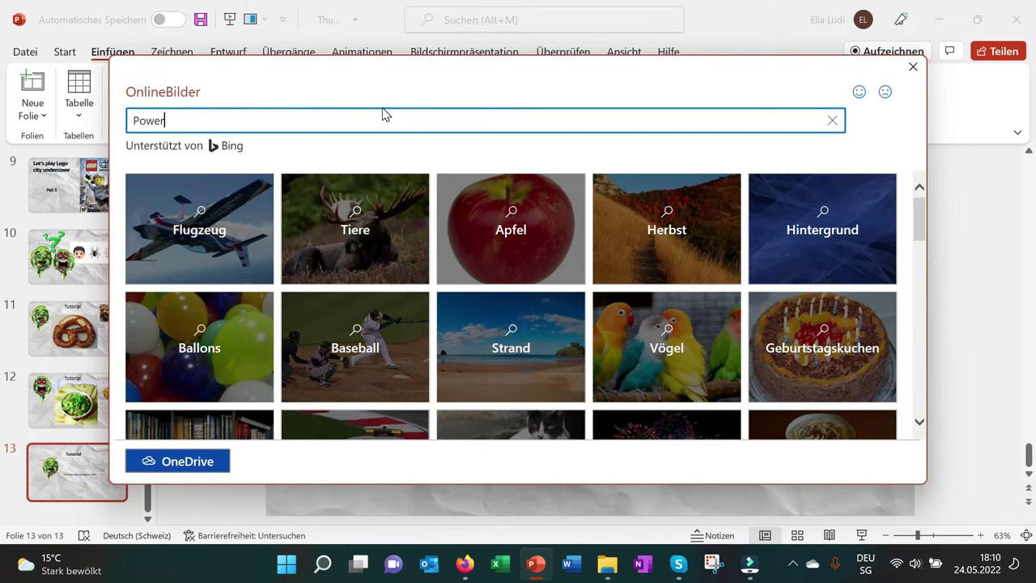
text(t)
key(Return)
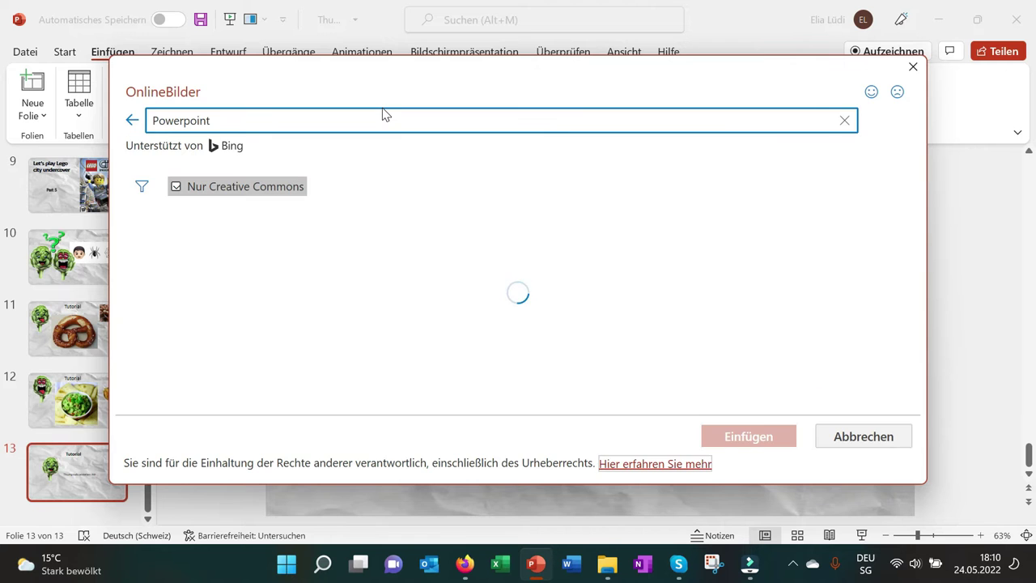
scroll(338, 300, down, 1)
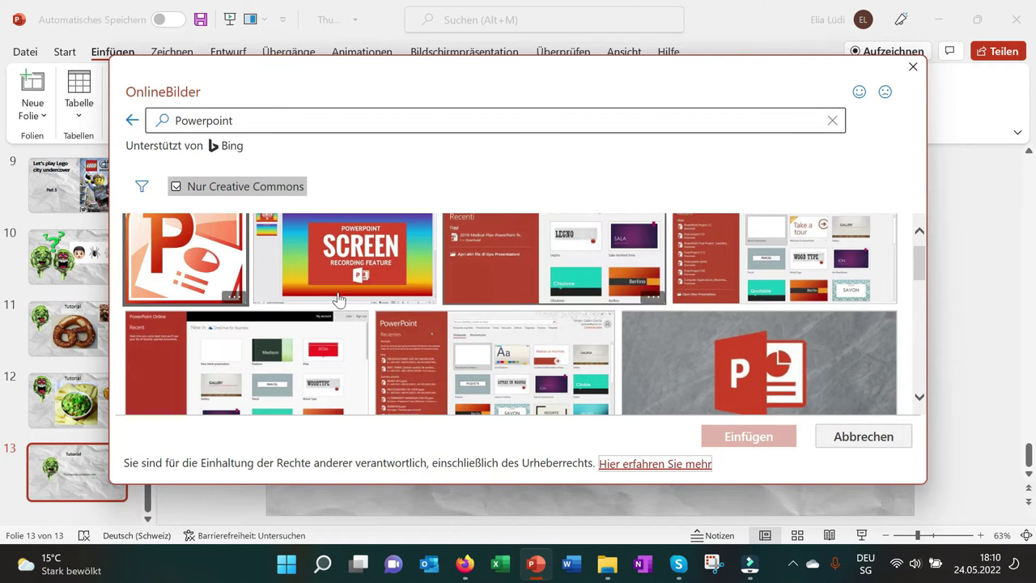
scroll(480, 319, down, 4)
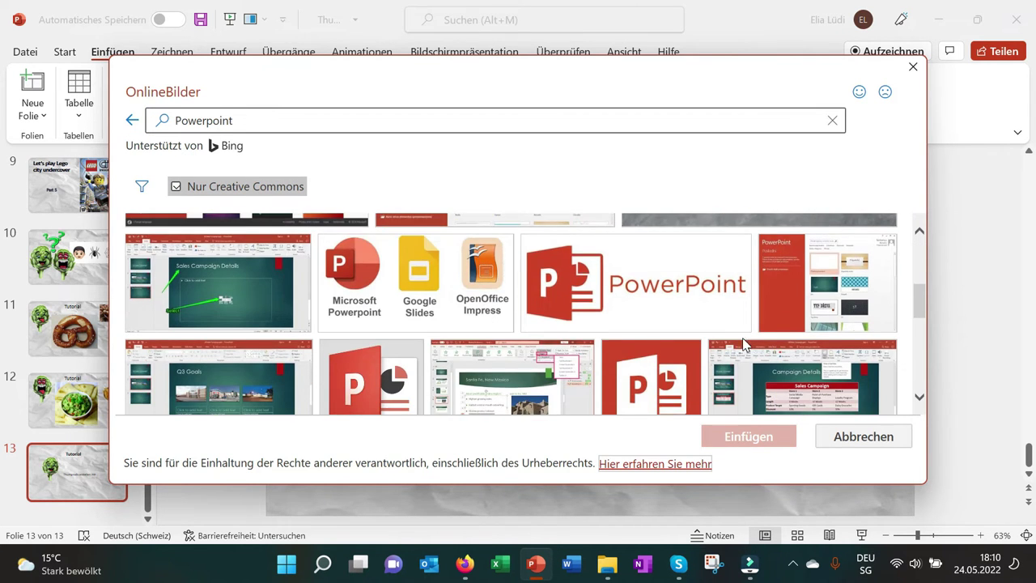
scroll(559, 320, down, 2)
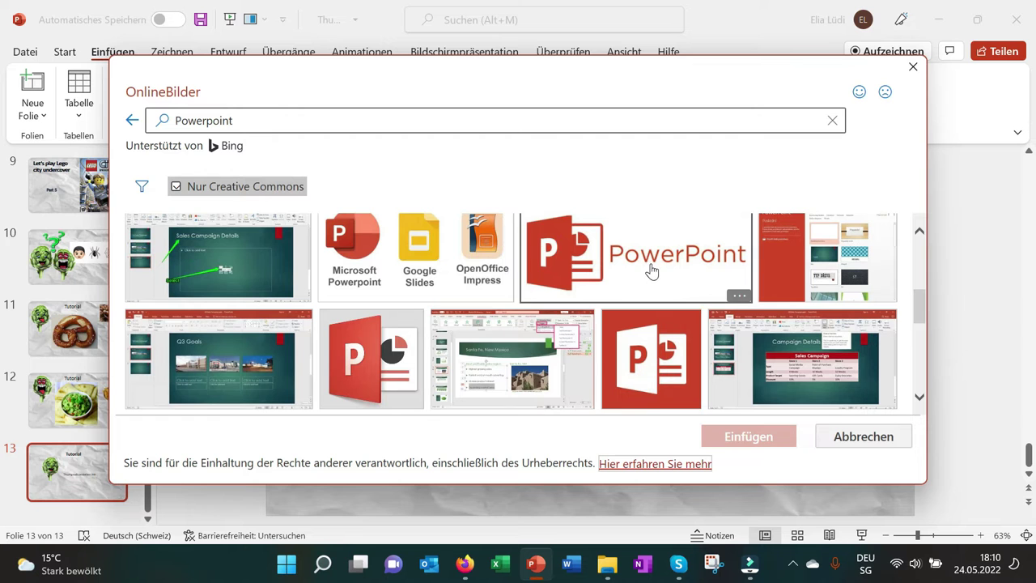
click(649, 269)
click(769, 433)
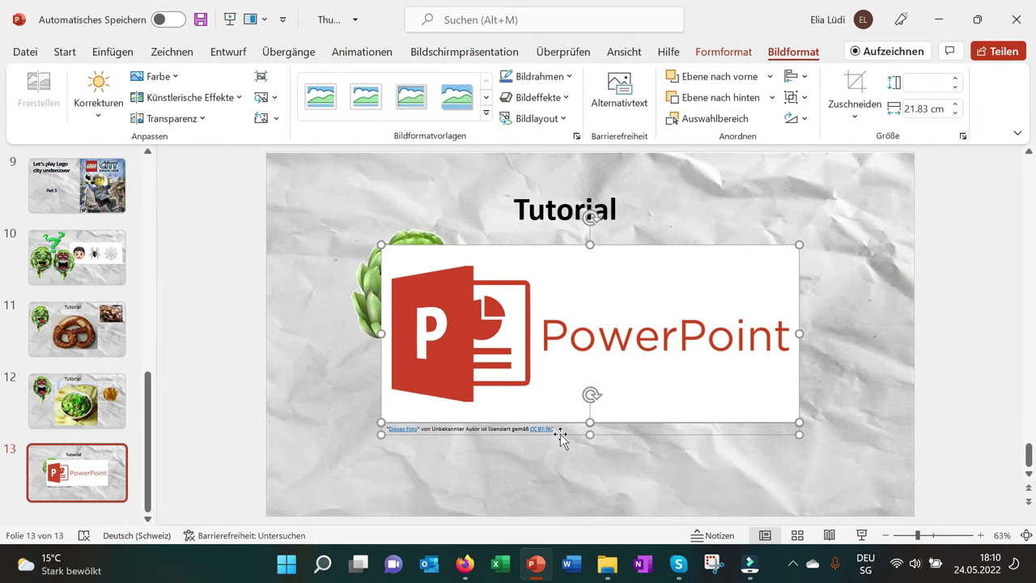
Delete the PowerPoint logo's image attribution caption.
click(833, 441)
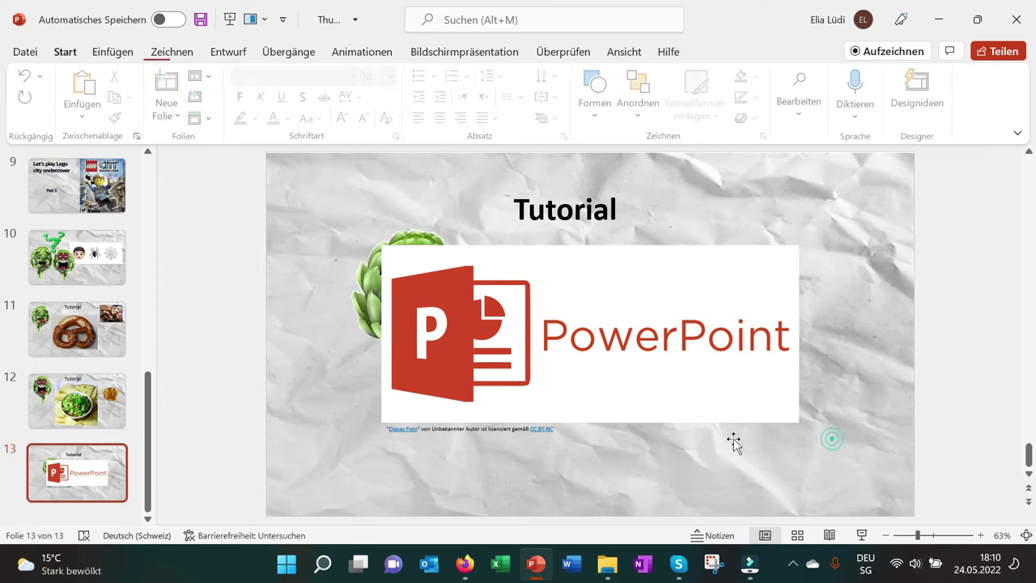
click(721, 435)
drag(664, 435, 663, 380)
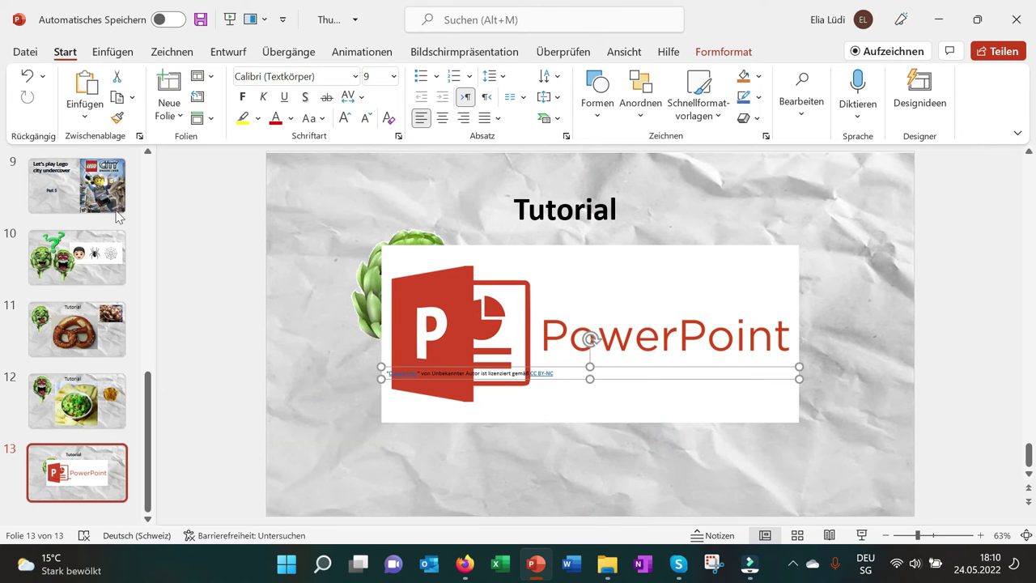
click(116, 76)
Shrink the PowerPoint logo and move it below the subtitle.
click(398, 386)
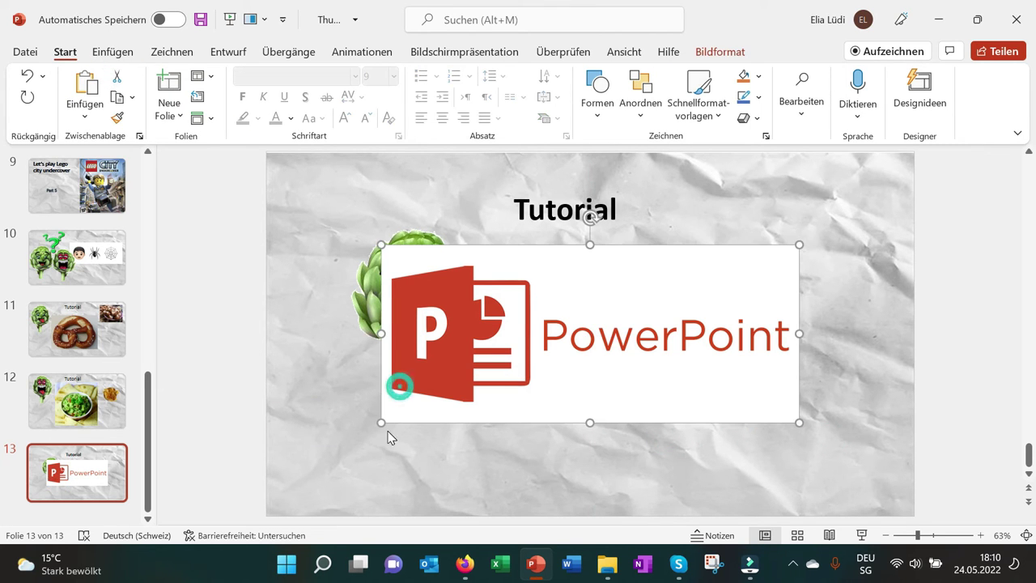
drag(382, 419, 505, 370)
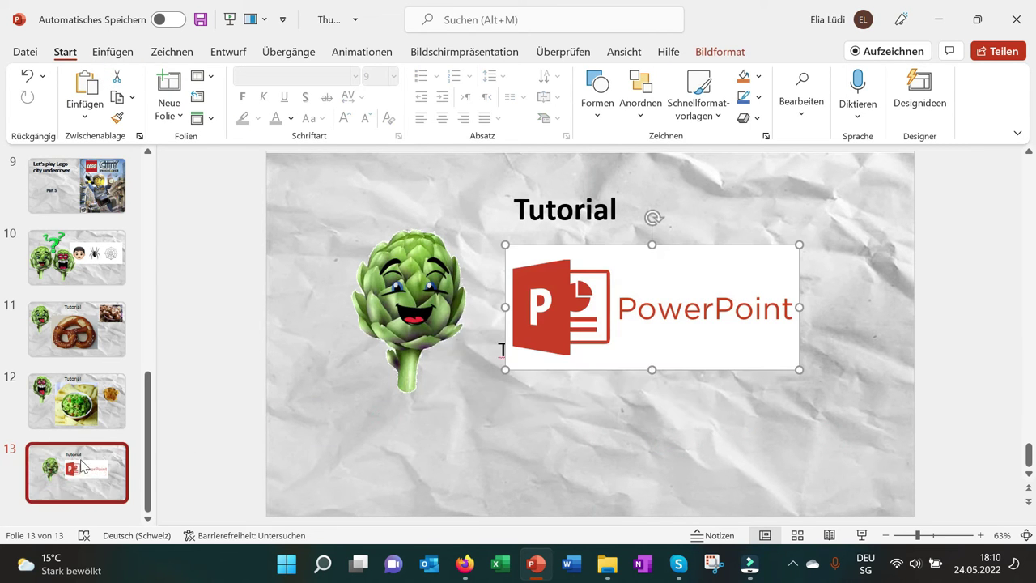
drag(677, 280, 648, 408)
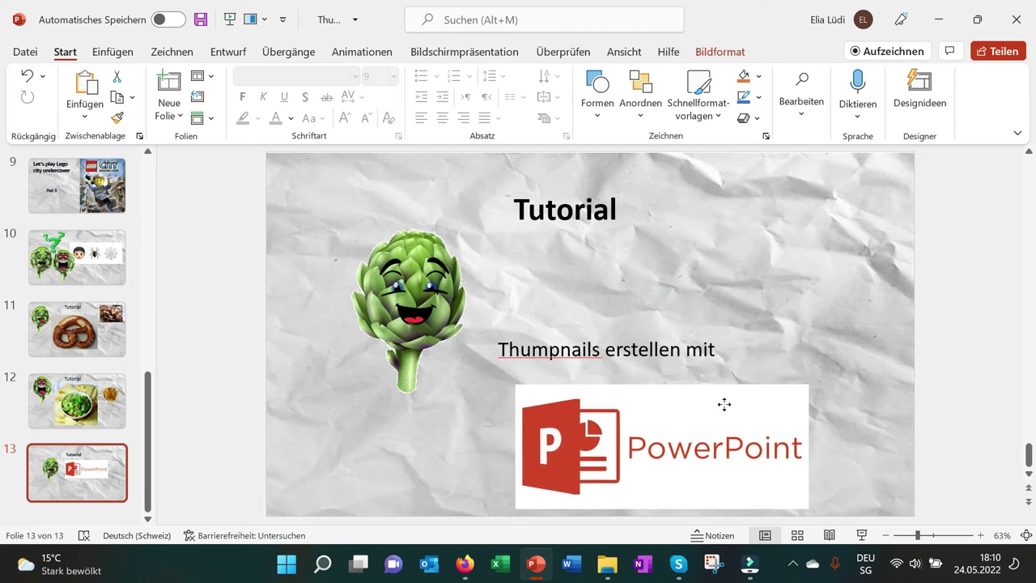
Shift the subtitle and the logo up and right, beside the artichoke.
click(654, 350)
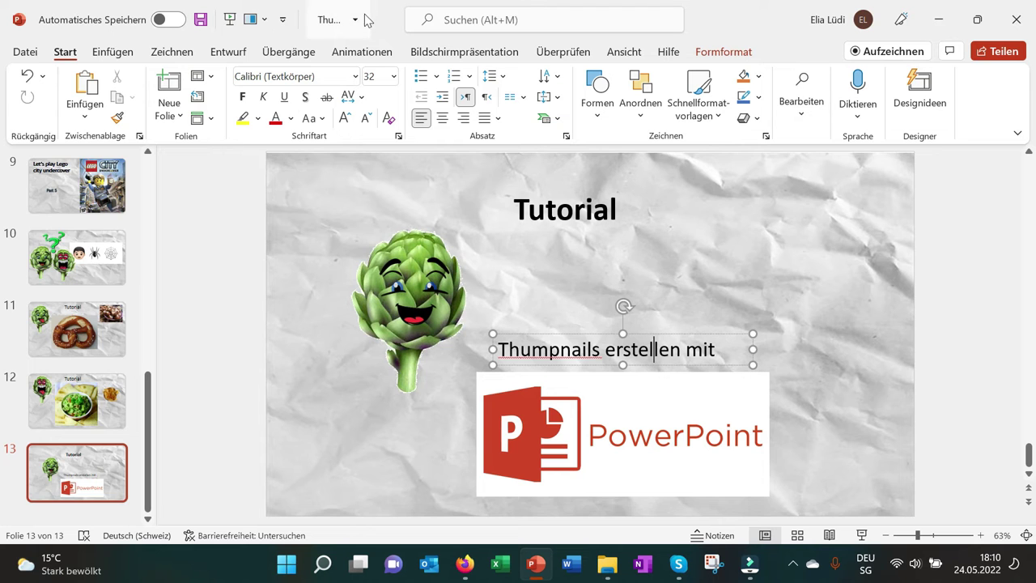
click(356, 19)
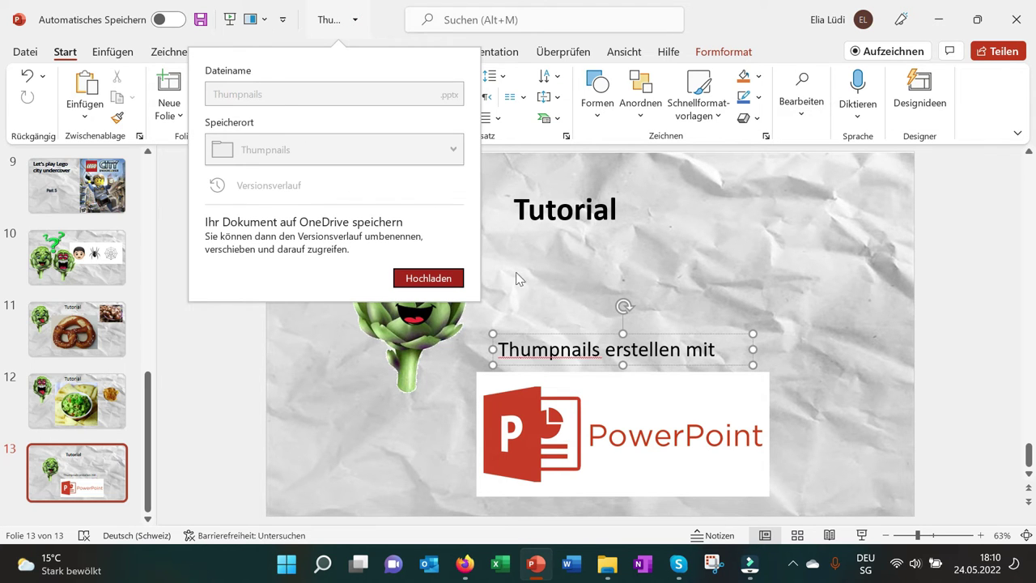
click(737, 281)
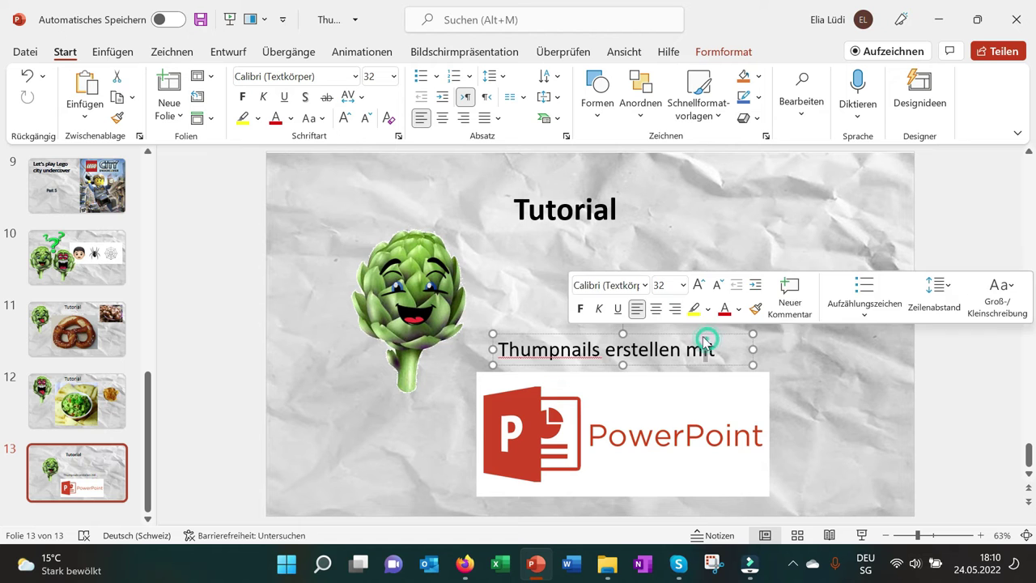
click(729, 328)
drag(729, 328, 735, 305)
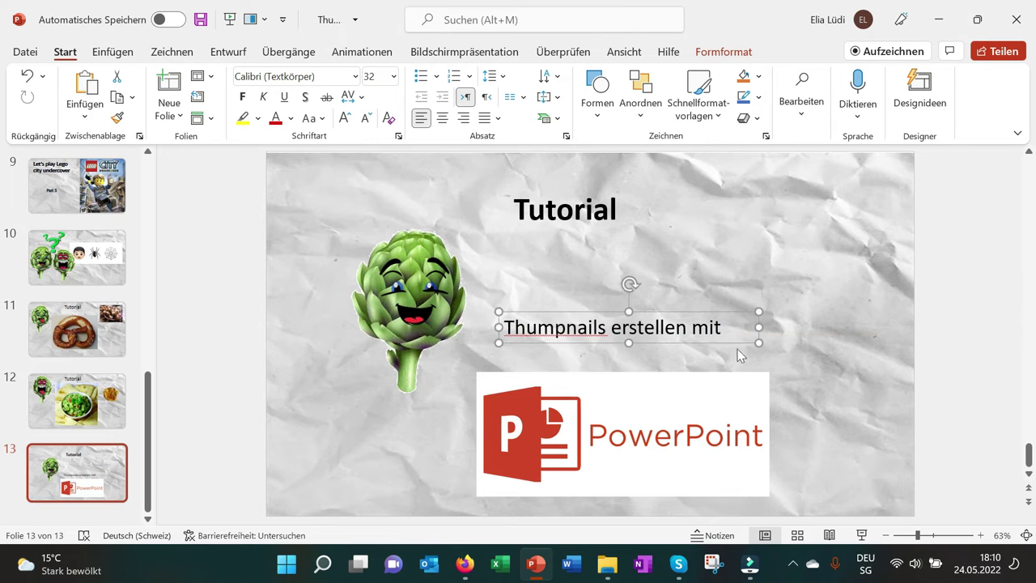
drag(728, 398, 735, 377)
click(411, 324)
Copy the pointing-hand image from slide 2 and paste it onto slide 13.
click(294, 359)
scroll(78, 330, up, 3)
scroll(79, 329, up, 2)
scroll(78, 308, up, 1)
scroll(80, 267, up, 2)
click(81, 245)
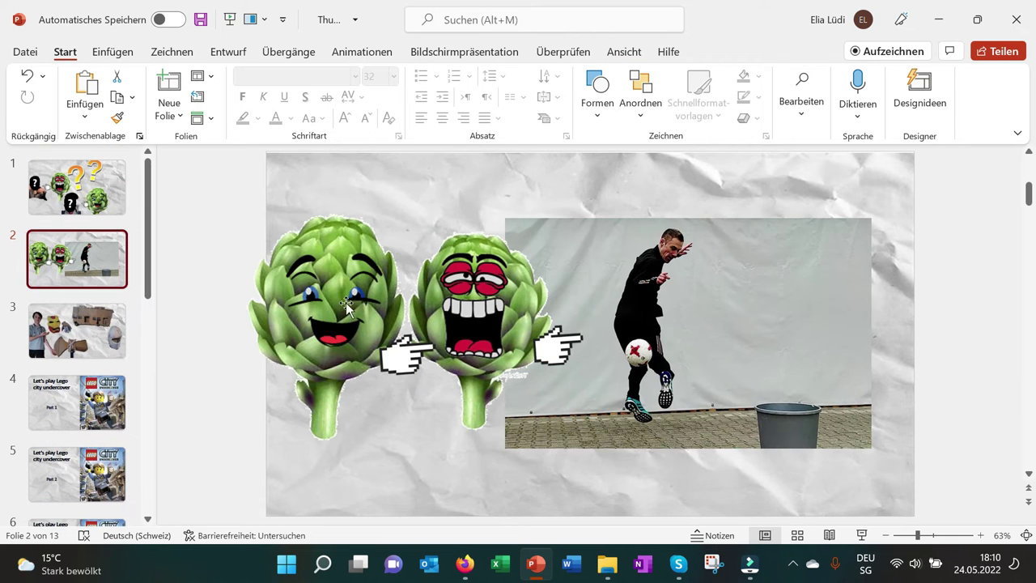
click(404, 359)
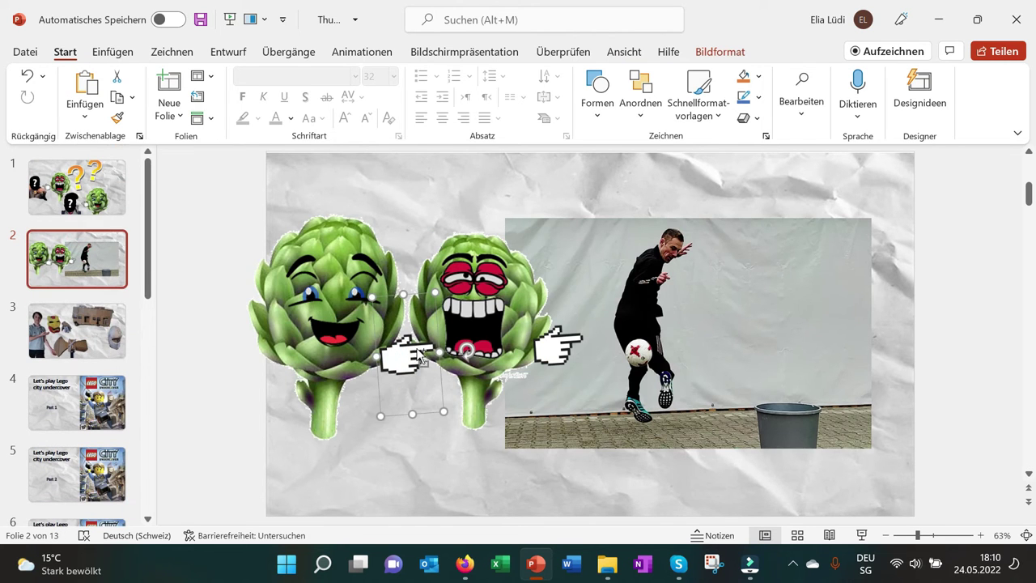
scroll(77, 413, down, 6)
click(69, 485)
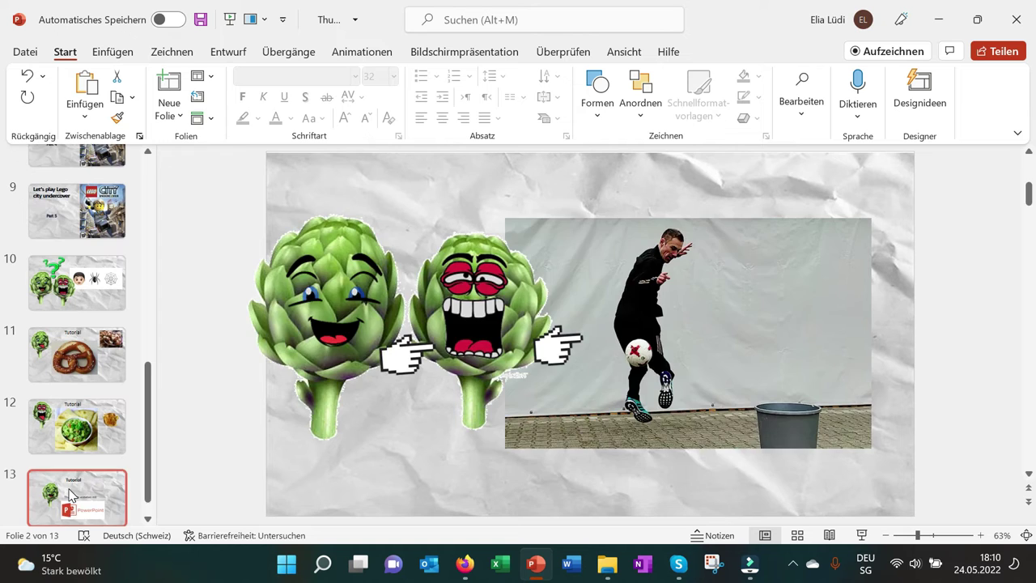
key(ctrl+v)
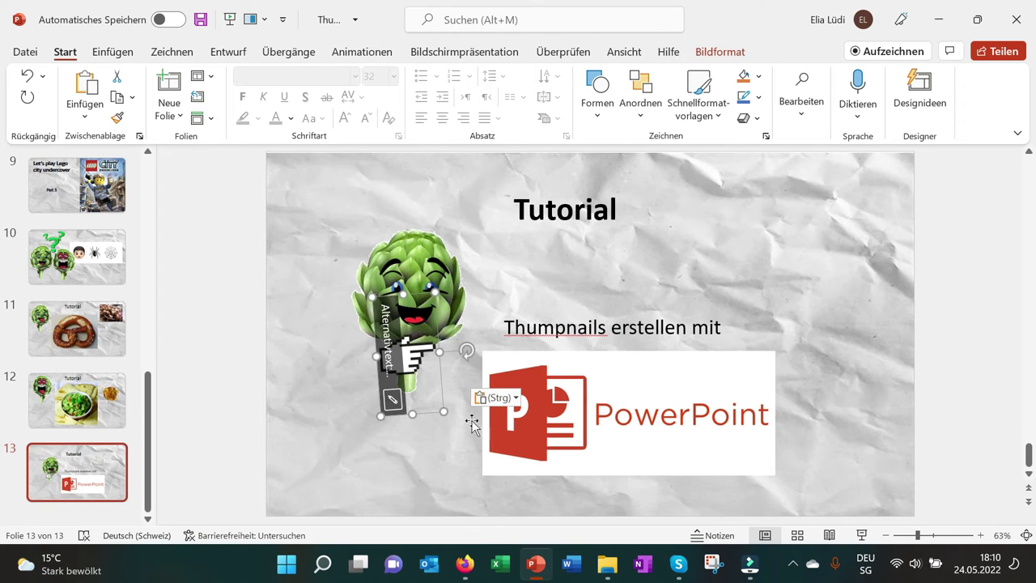
Shift the artichoke left and place the pointing hand beside it.
click(406, 439)
double_click(406, 366)
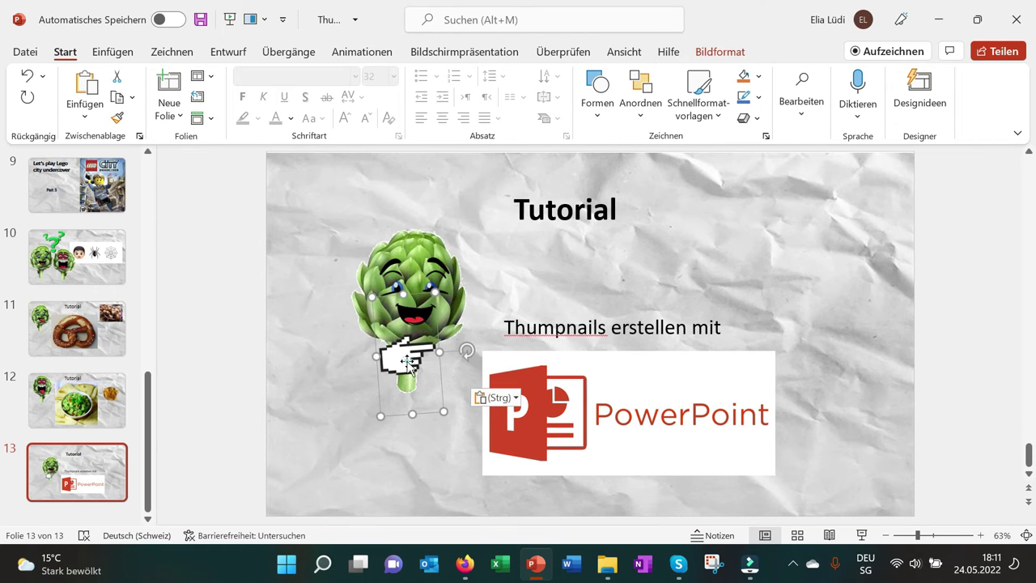
drag(404, 288, 343, 301)
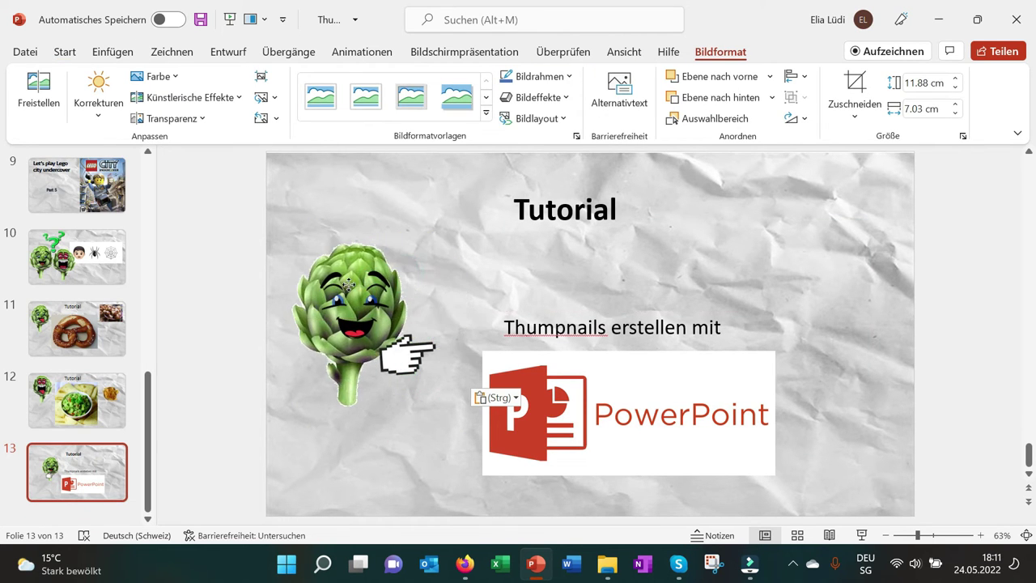
click(400, 356)
mouse_move(423, 416)
mouse_down()
mouse_move(411, 428)
mouse_move(434, 429)
mouse_up()
click(484, 492)
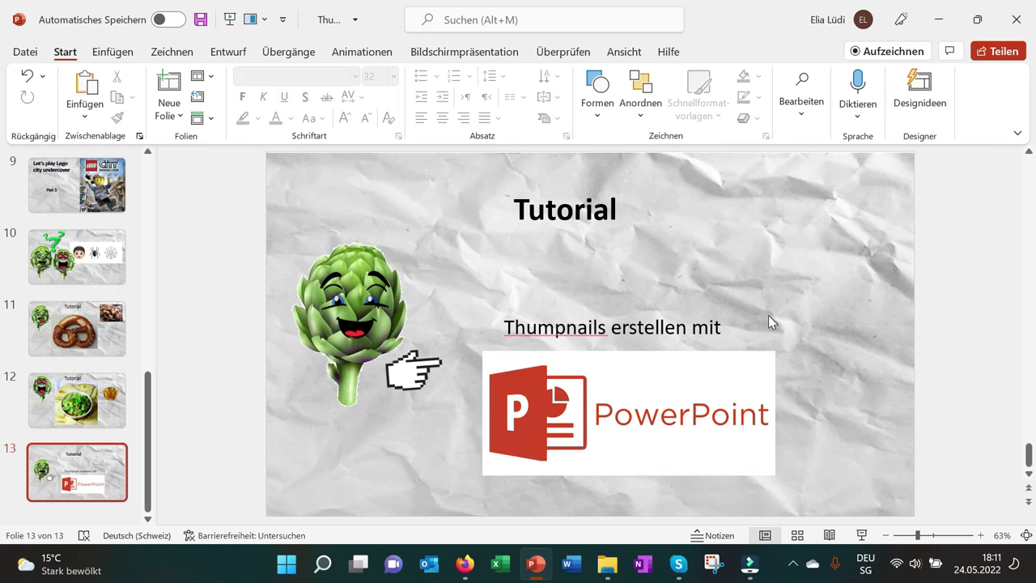
Move the hand up against the artichoke, raise subtitle and logo slightly, nudge the artichoke right.
drag(428, 371, 418, 353)
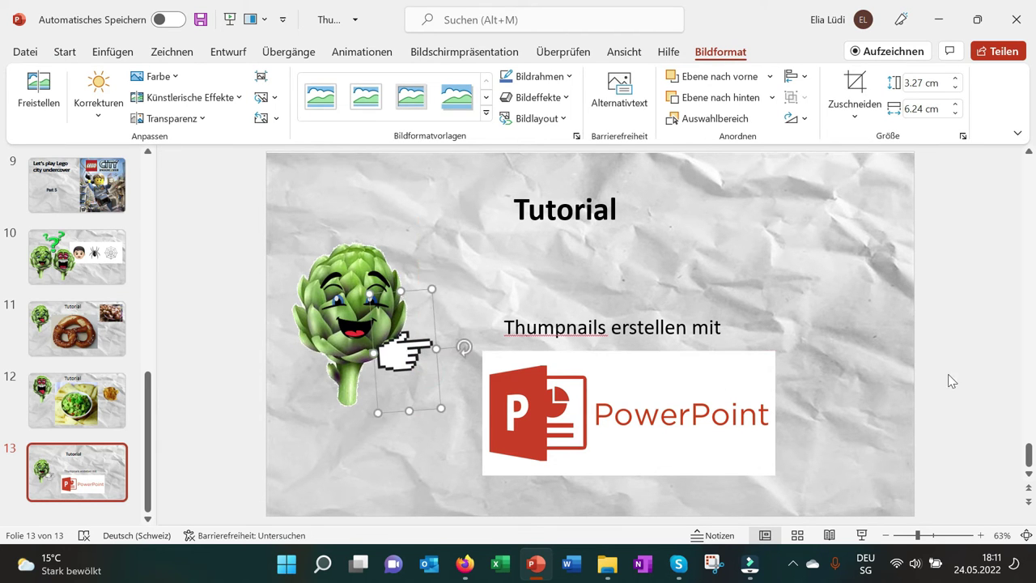
click(890, 363)
click(631, 340)
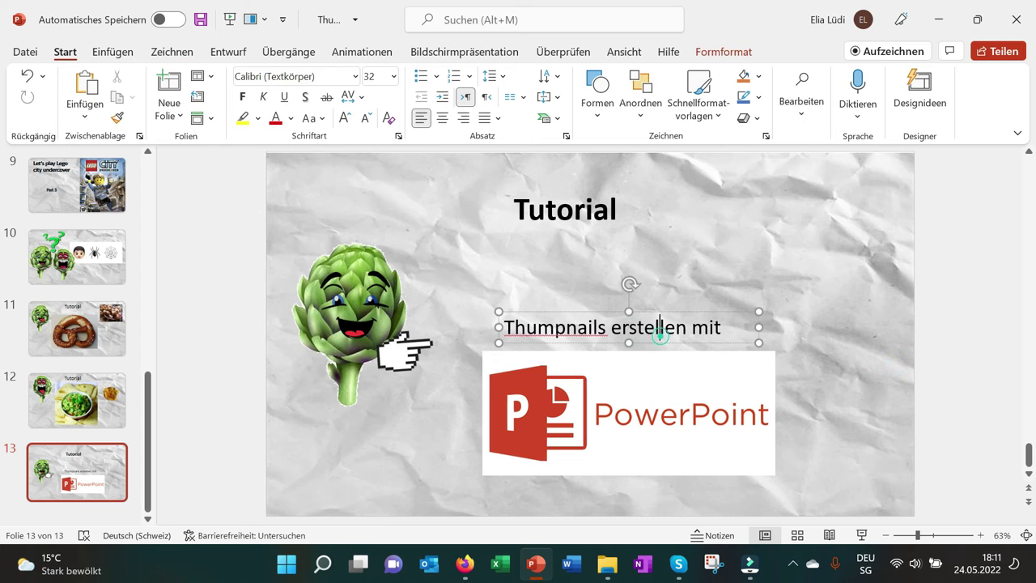
click(660, 332)
drag(716, 340, 715, 323)
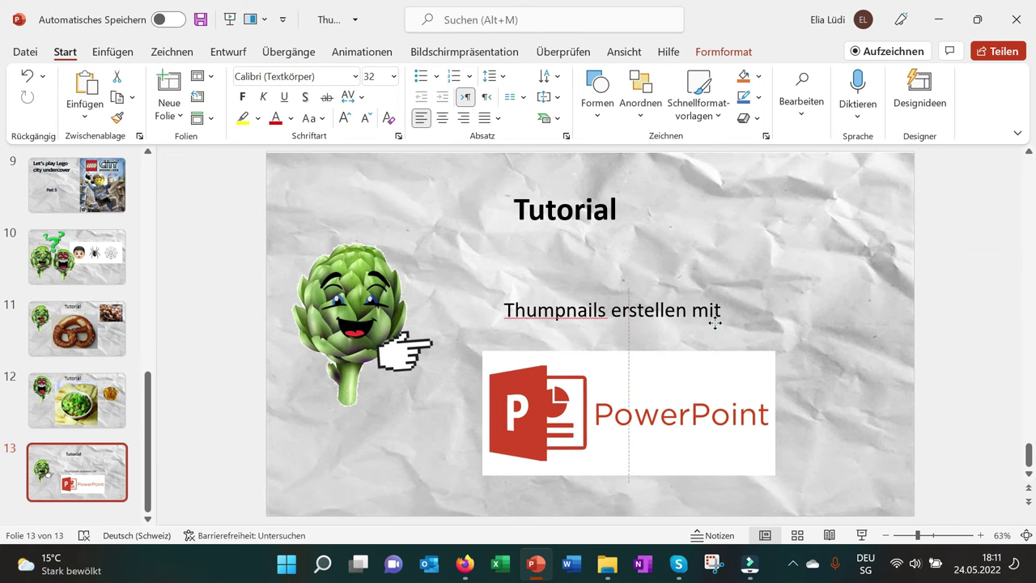
drag(698, 393, 698, 367)
click(834, 355)
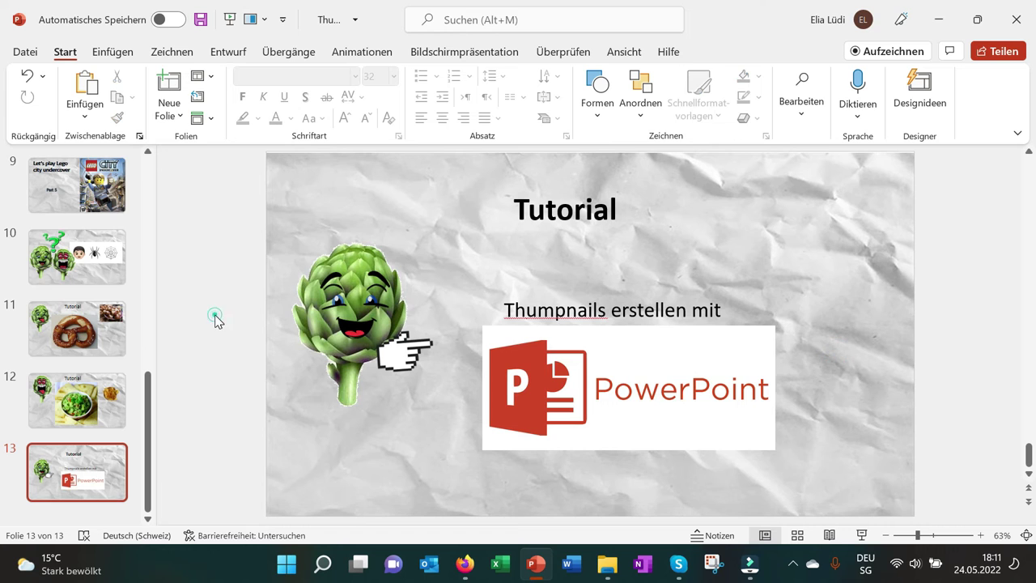
drag(368, 342, 411, 356)
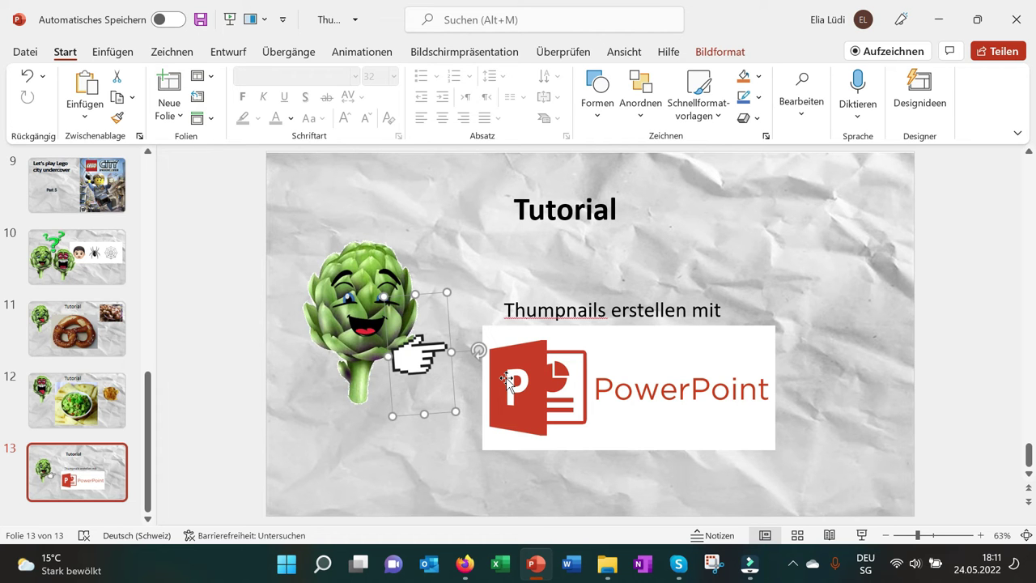
Save As into the Thumpnails folder with the file name 'Thumpnails Tutorial'.
click(18, 52)
click(32, 263)
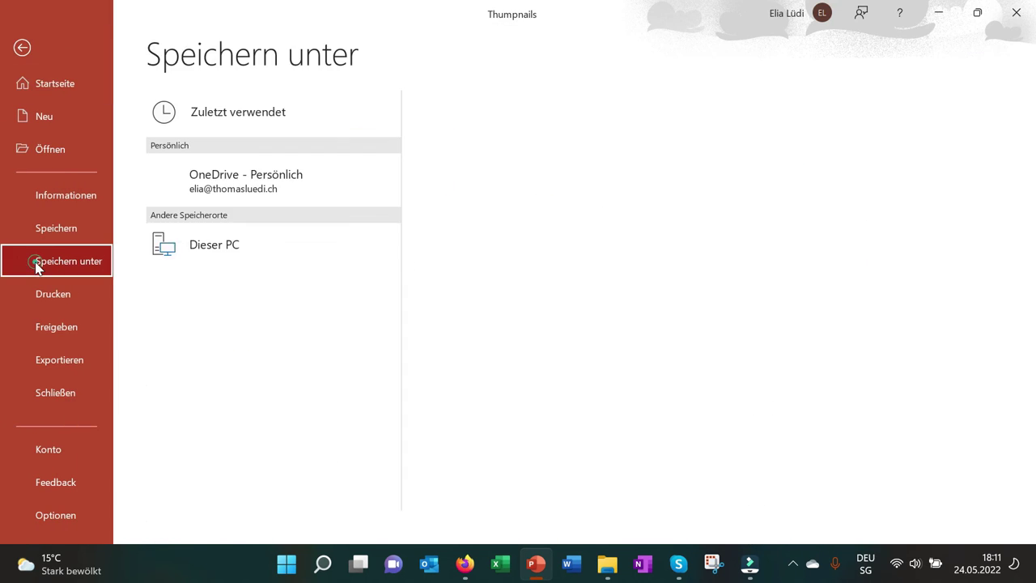
click(538, 98)
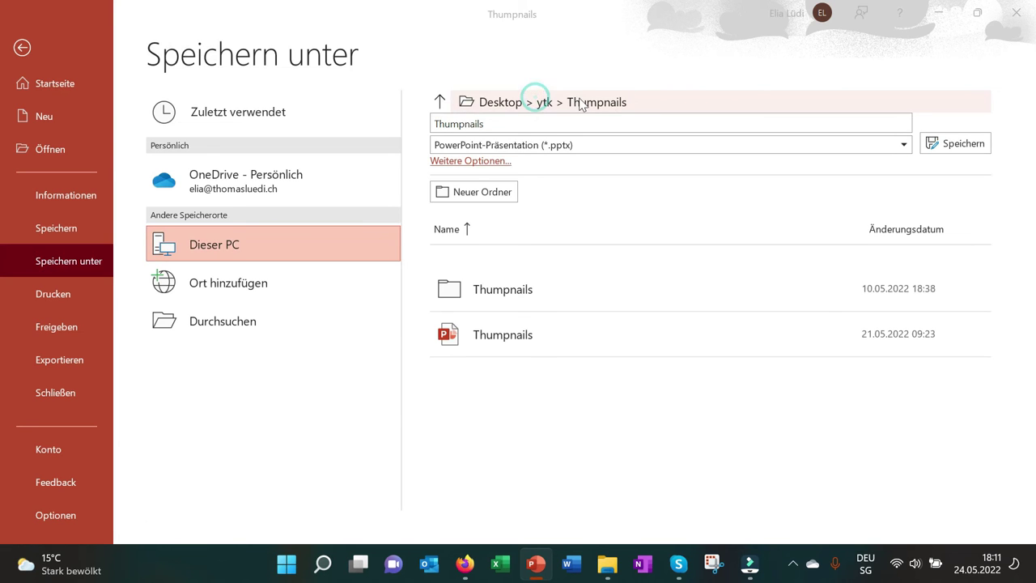
click(232, 219)
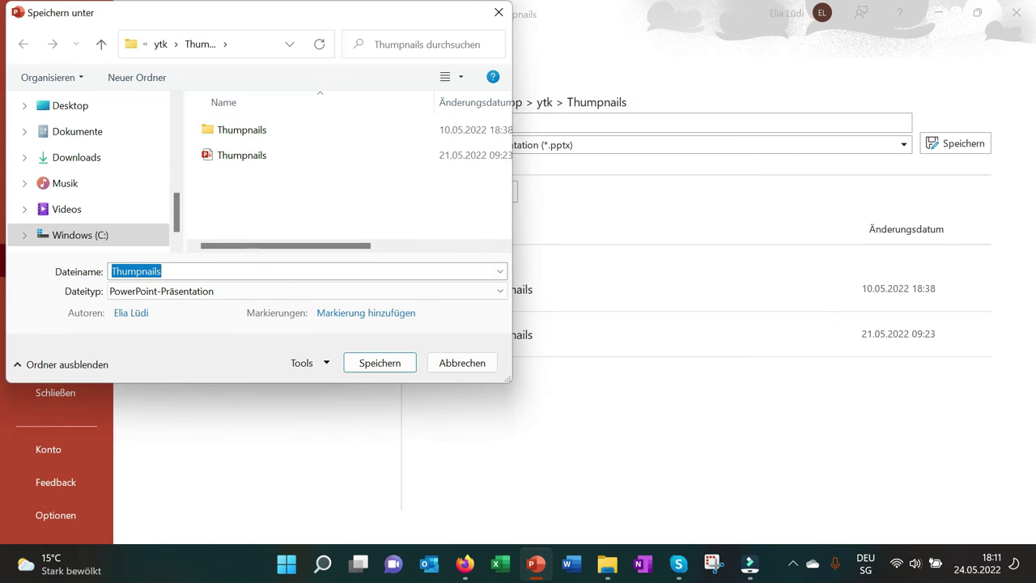
click(226, 271)
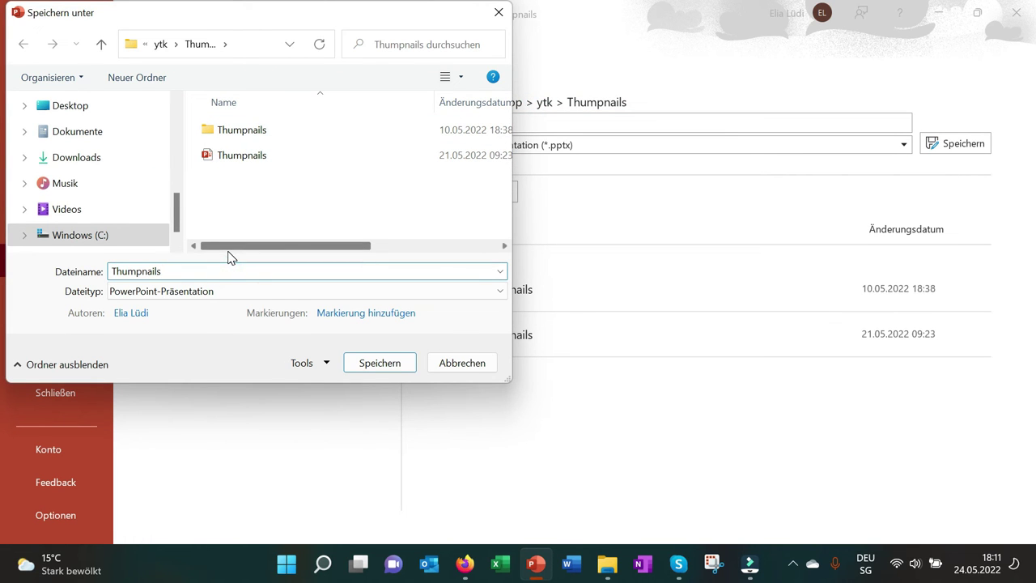
text( Tutorial)
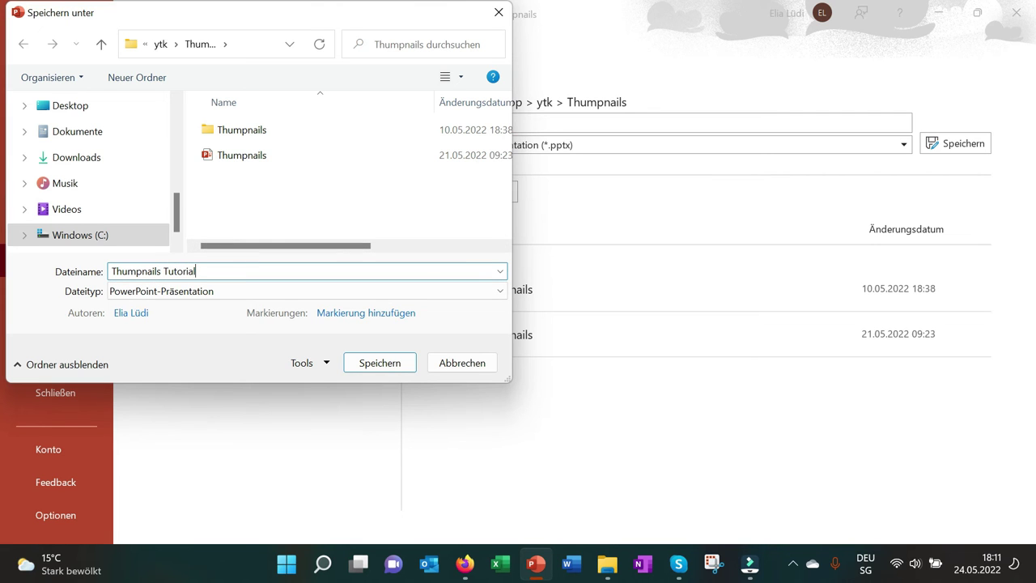
Set the file type to JPEG and export only the current slide.
click(234, 292)
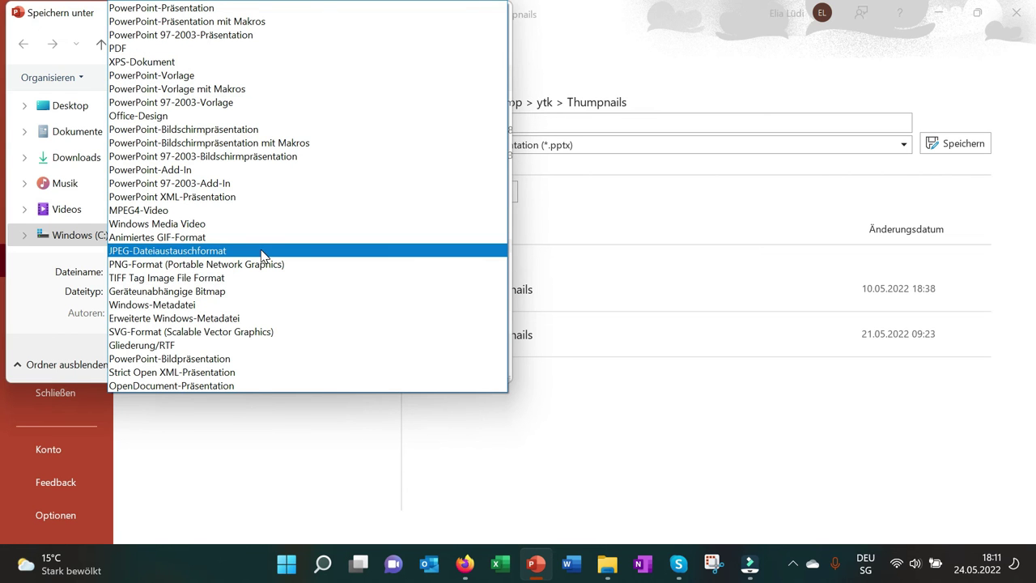
click(262, 252)
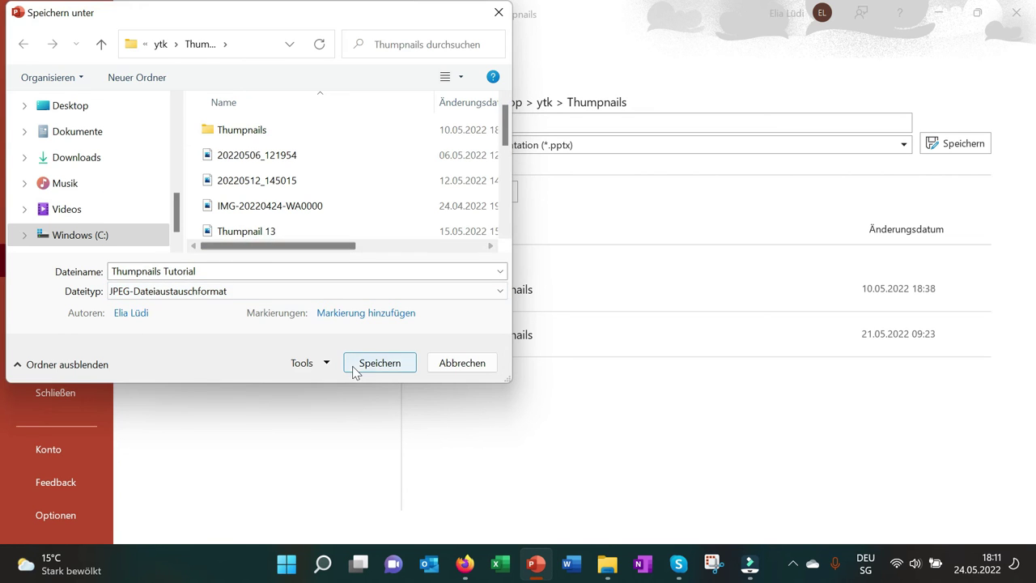
click(386, 371)
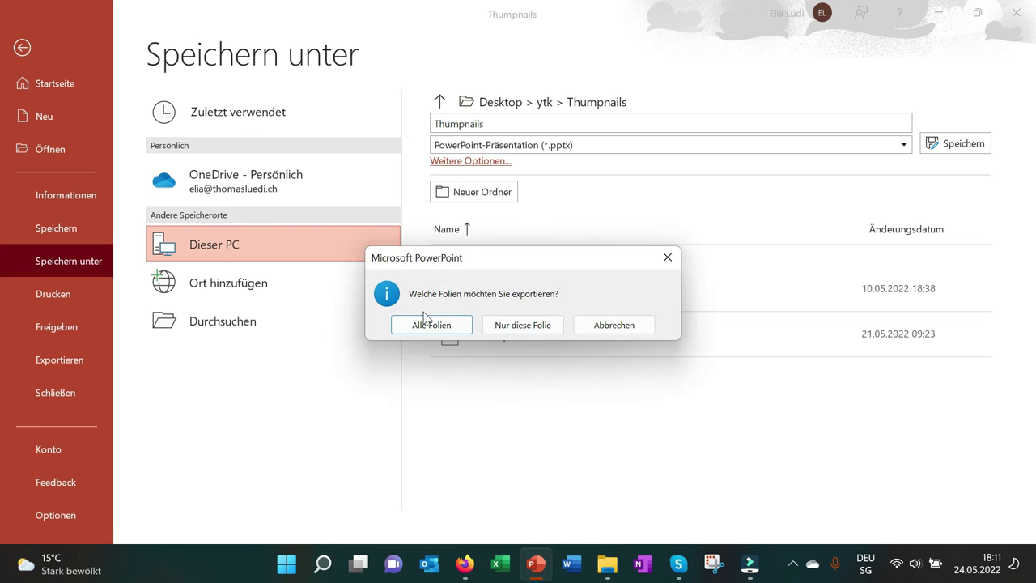
click(502, 328)
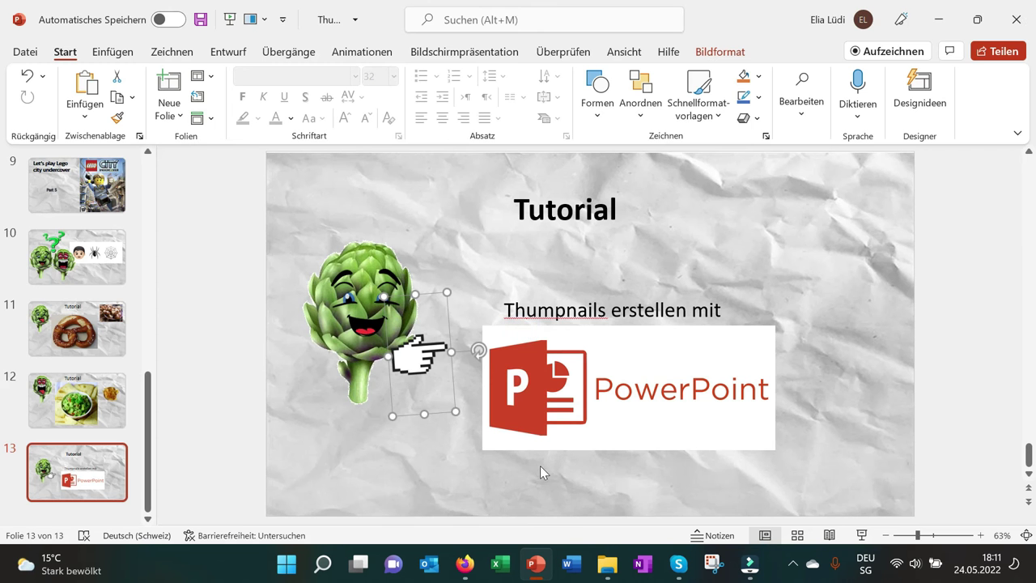
key(alt+Tab)
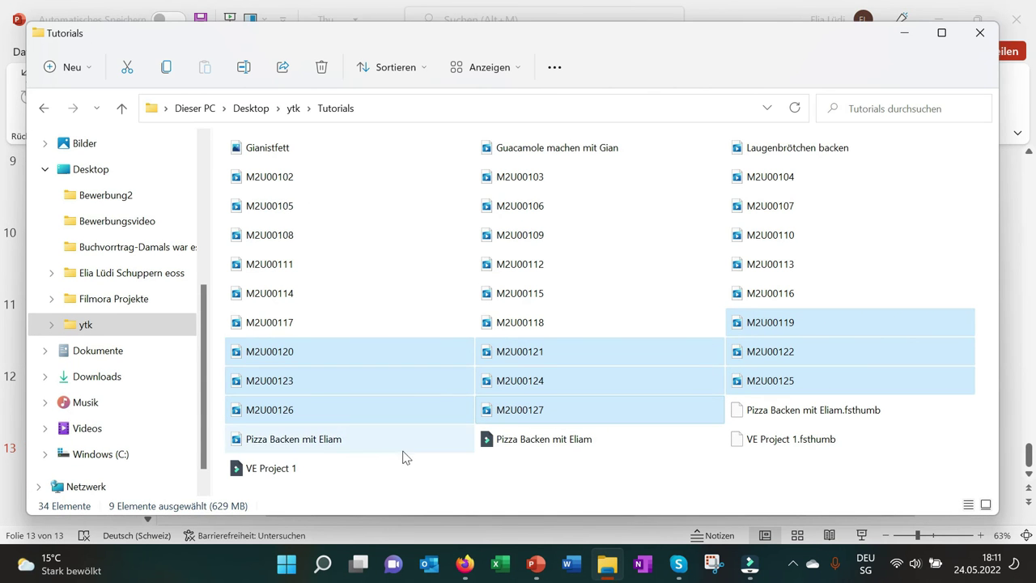
click(409, 490)
click(295, 108)
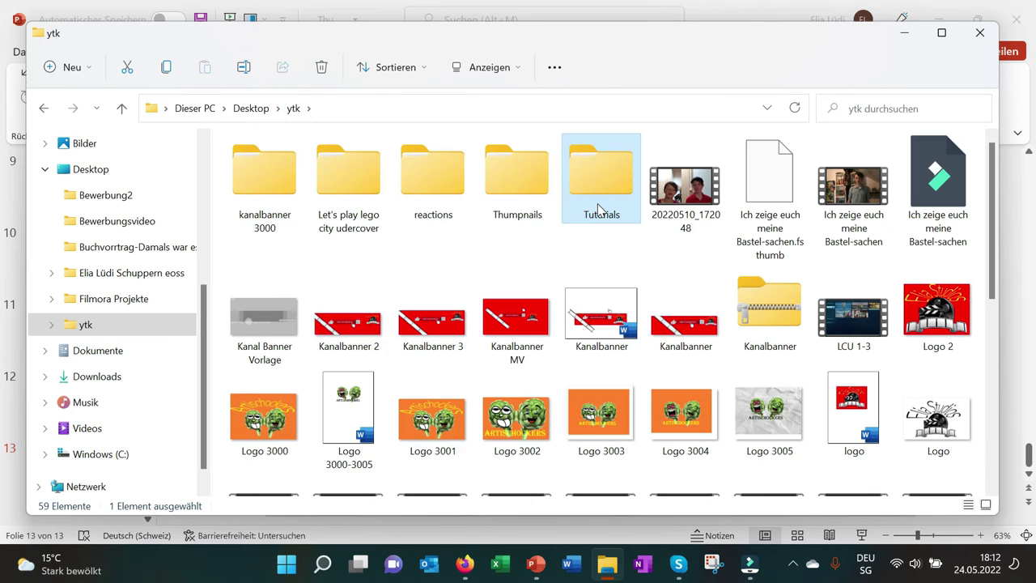
double_click(498, 190)
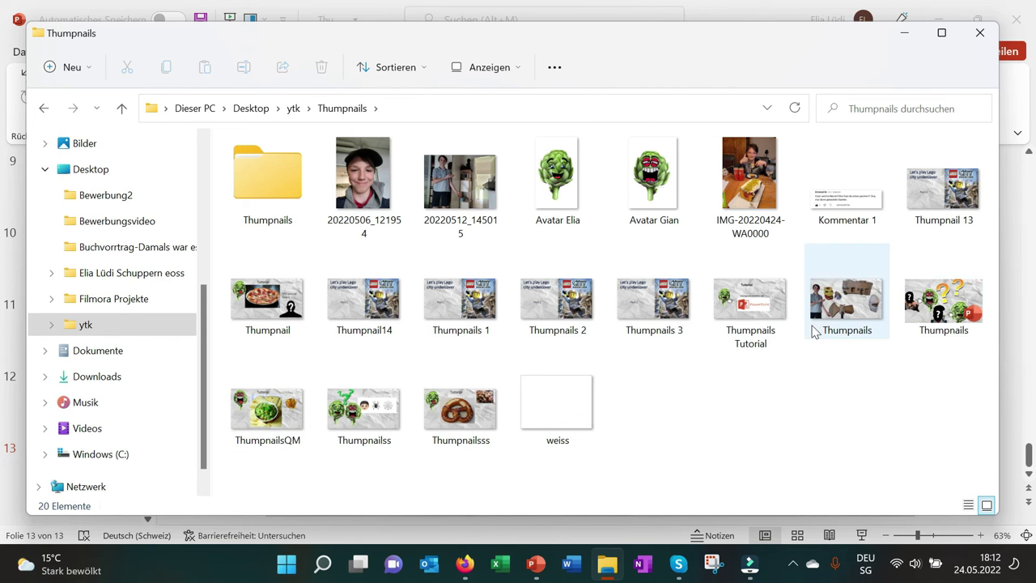
click(766, 330)
double_click(765, 331)
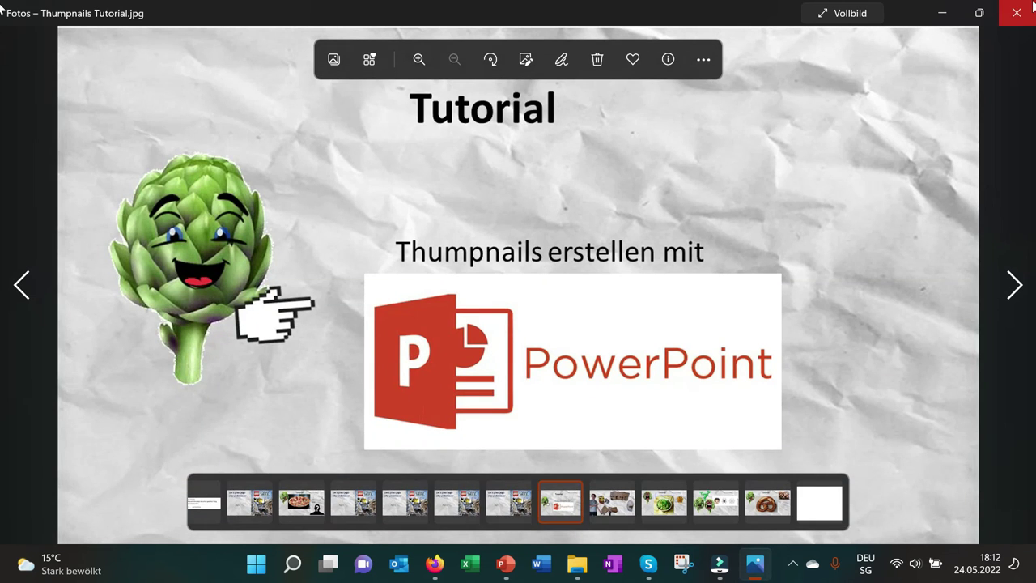
click(1016, 13)
click(904, 33)
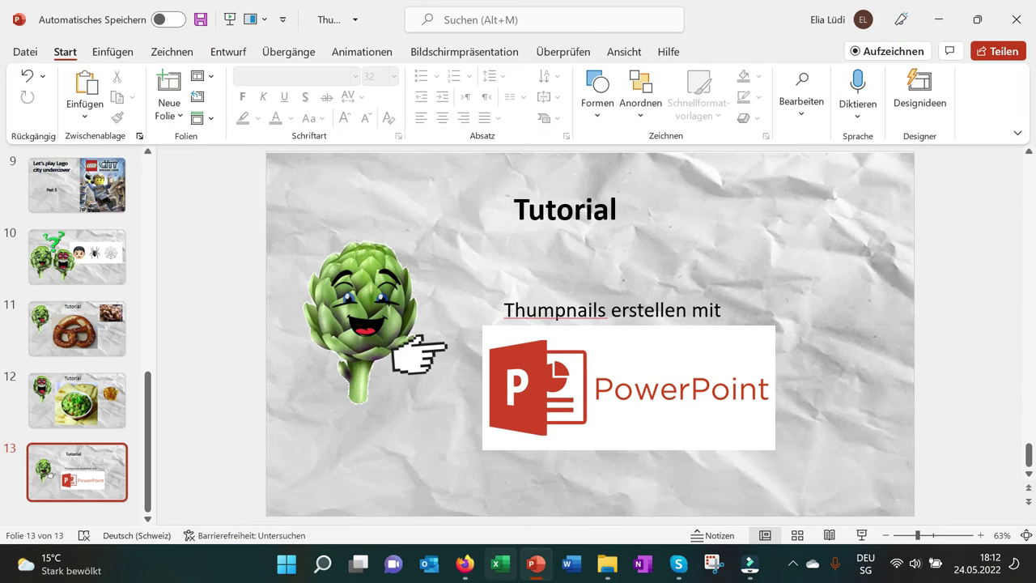
click(464, 564)
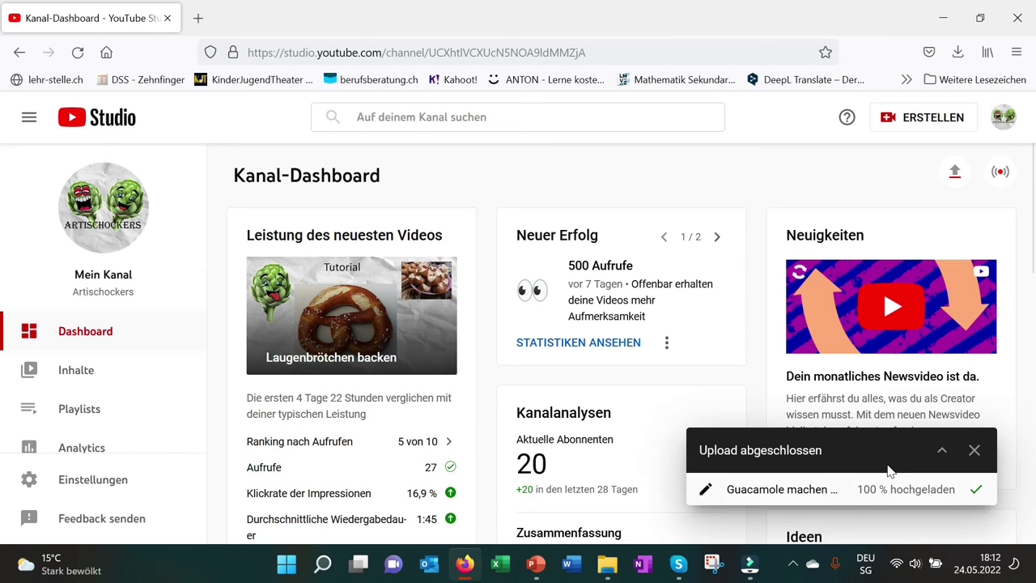
click(975, 450)
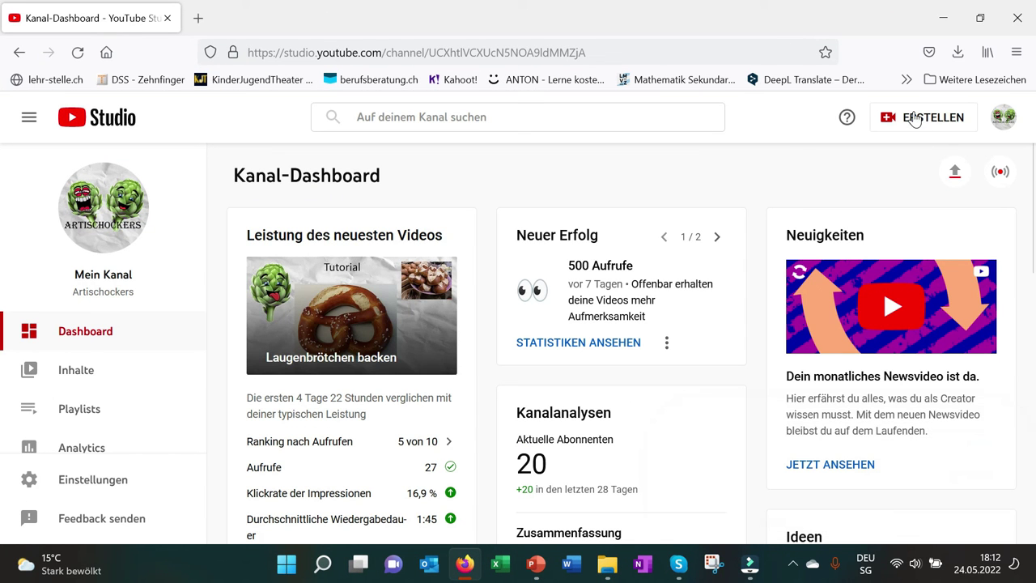
click(942, 18)
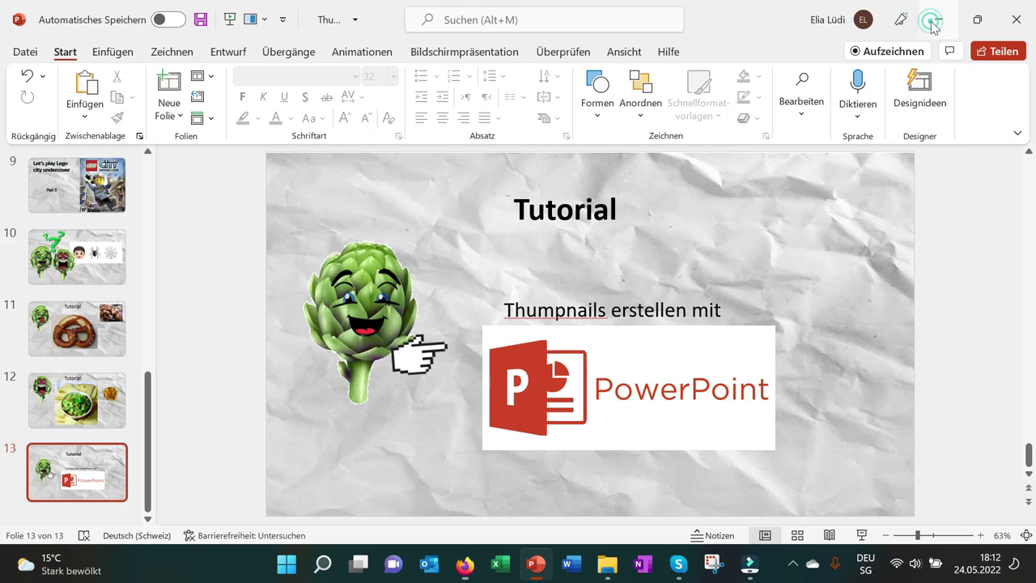